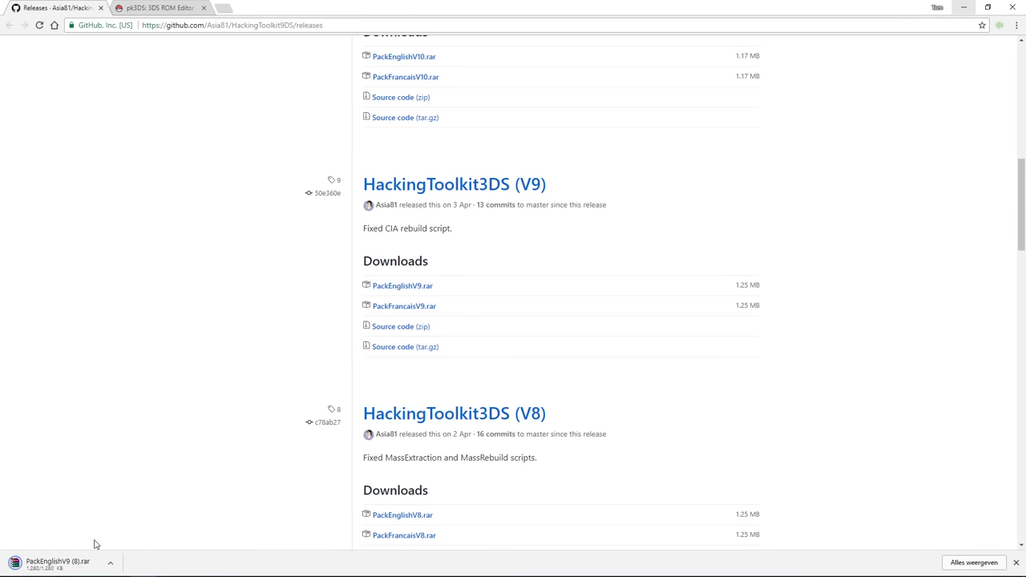
# - Extract the PackEnglishV9 folder from the downloaded archive onto the desktop and close the archive
pyautogui.click(89, 561)
pyautogui.click(964, 7)
pyautogui.moveTo(529, 256); pyautogui.dragTo(257, 196)
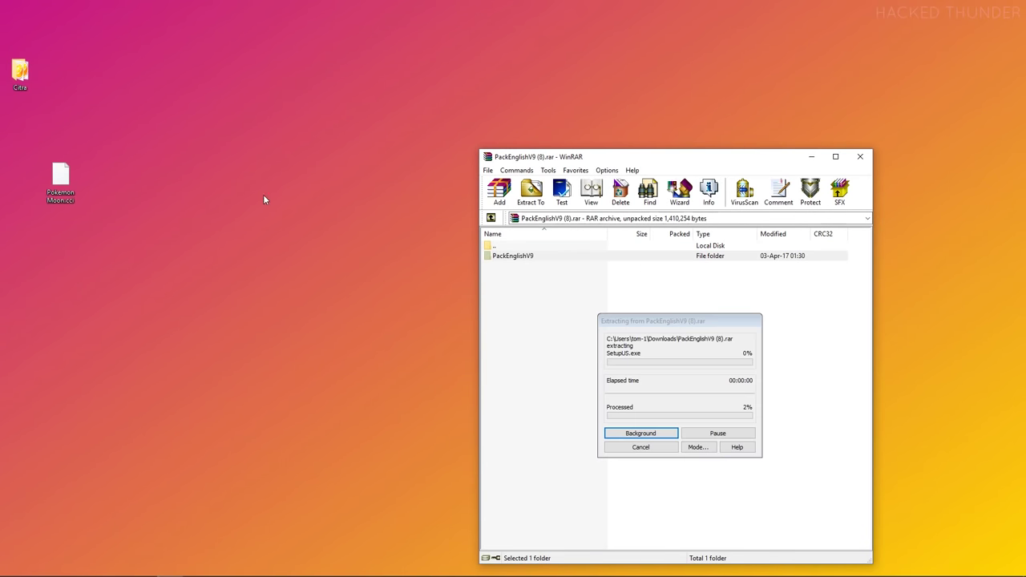
pyautogui.click(860, 158)
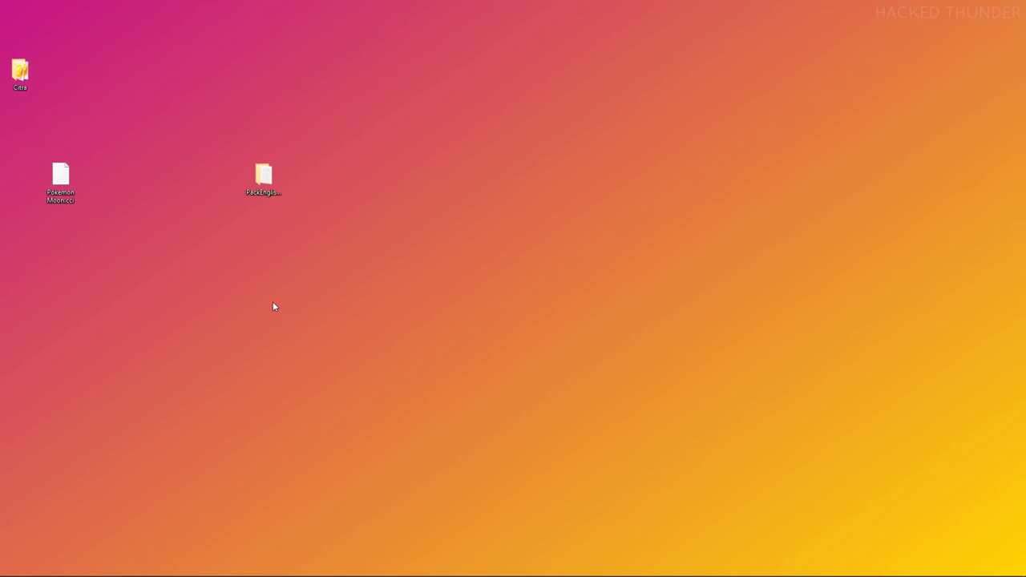
# - Open the latest pk3DS build page from the download link in the Project Pokémon forum post
pyautogui.click(161, 567)
pyautogui.click(161, 7)
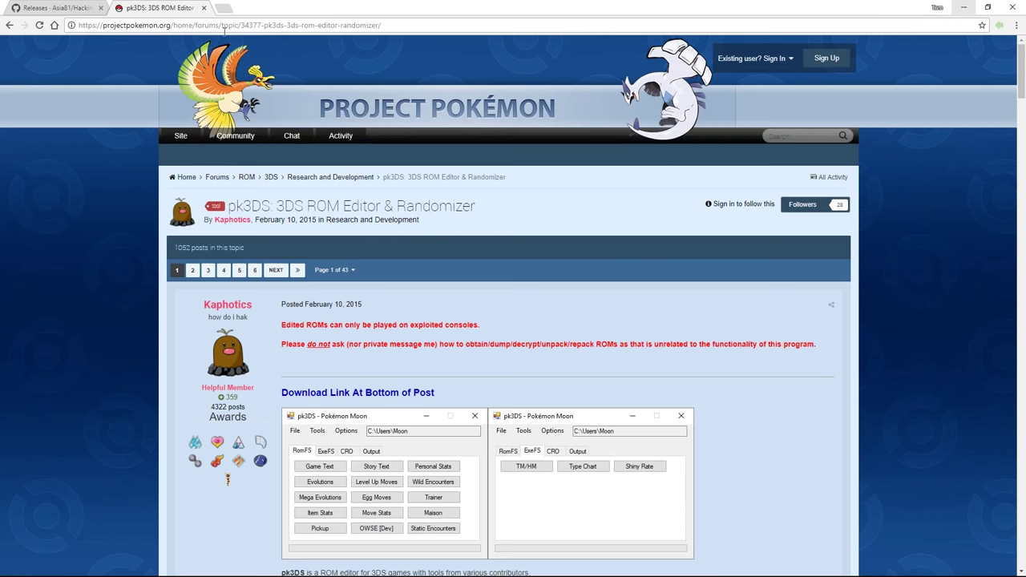
pyautogui.moveTo(382, 25); pyautogui.dragTo(189, 25)
pyautogui.click(440, 180)
pyautogui.scroll(-4, 440, 180)
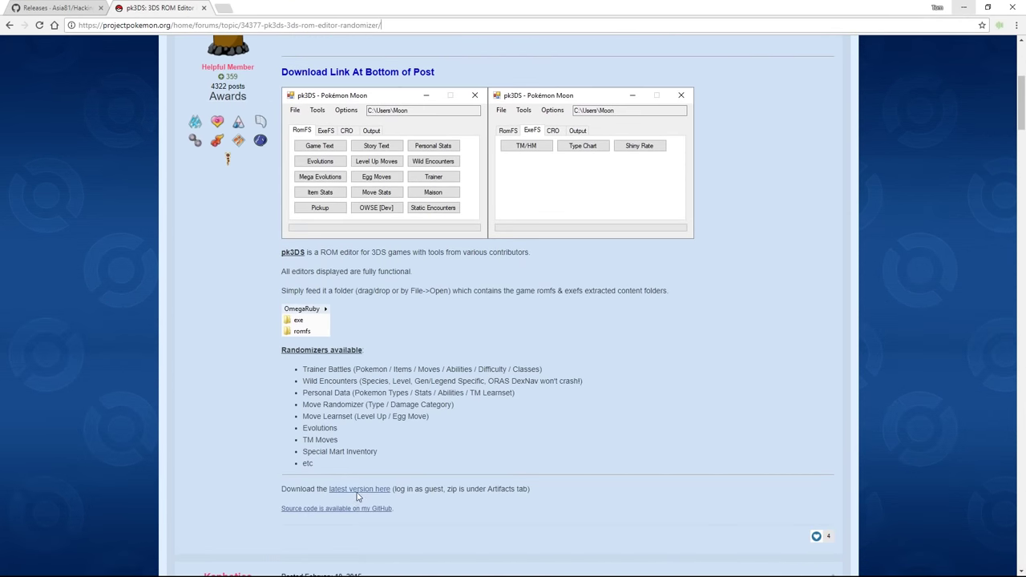
pyautogui.click(361, 490)
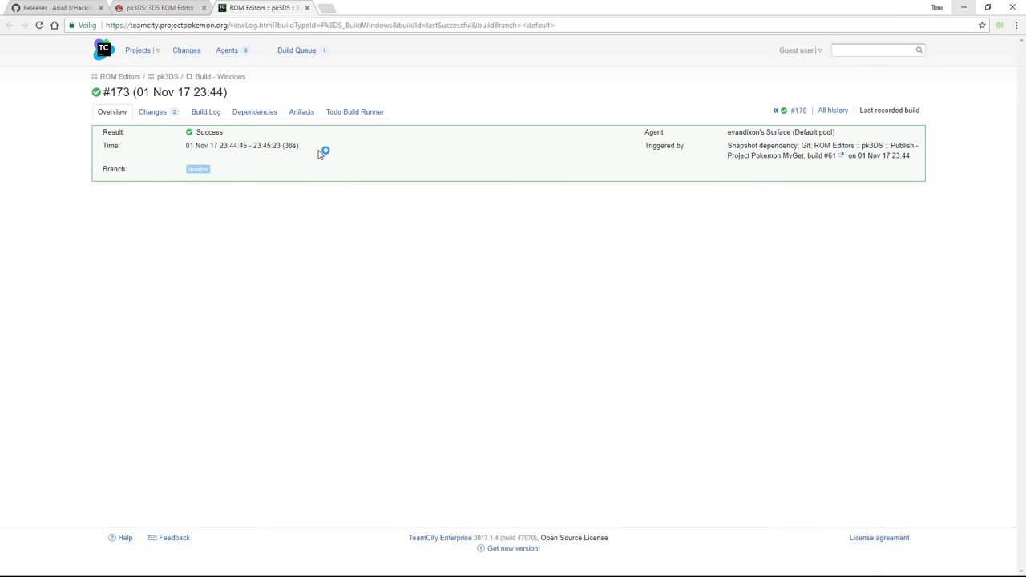
# - Download pk3DS Build 173.zip from the build's artifacts and open the archive
pyautogui.click(306, 113)
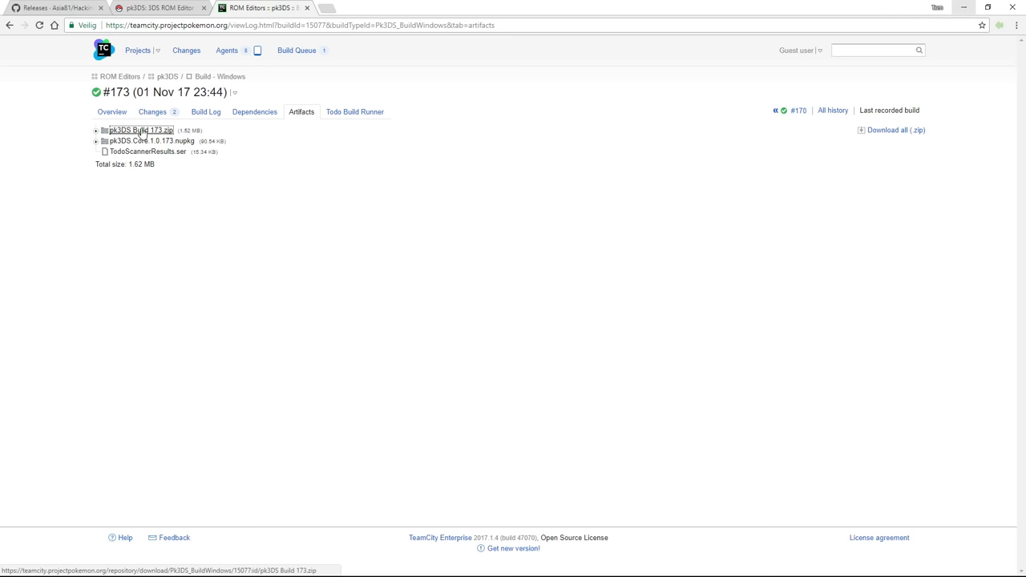
pyautogui.click(140, 133)
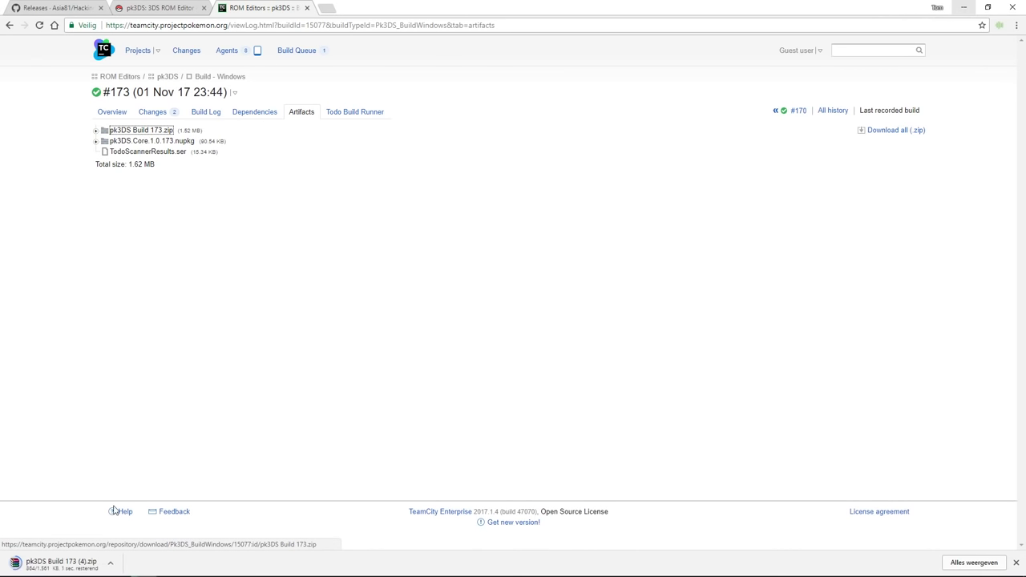
pyautogui.click(80, 553)
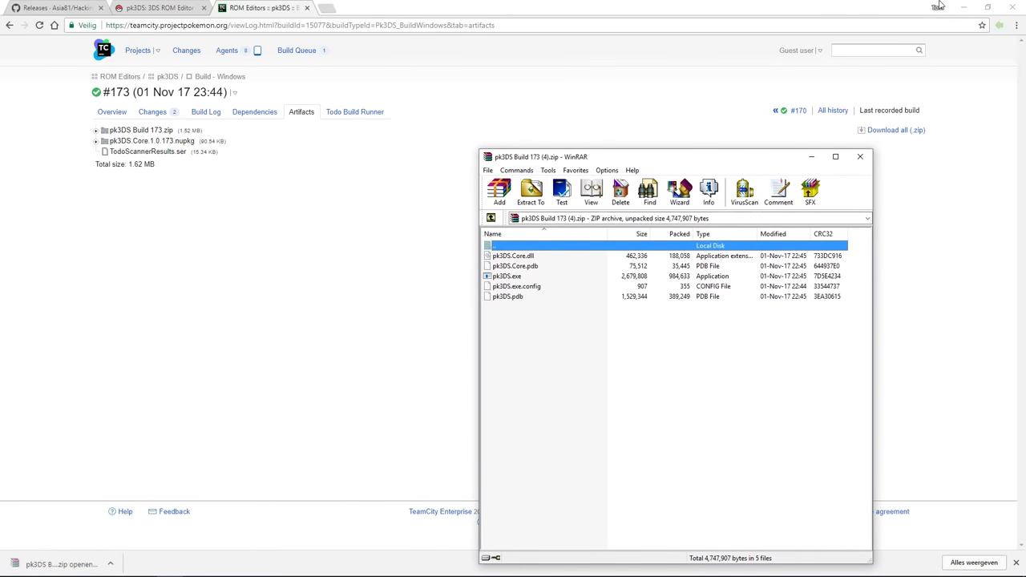
# - Create a folder named pk3ds on the desktop
pyautogui.press('super+Home')
pyautogui.rightClick(306, 188)
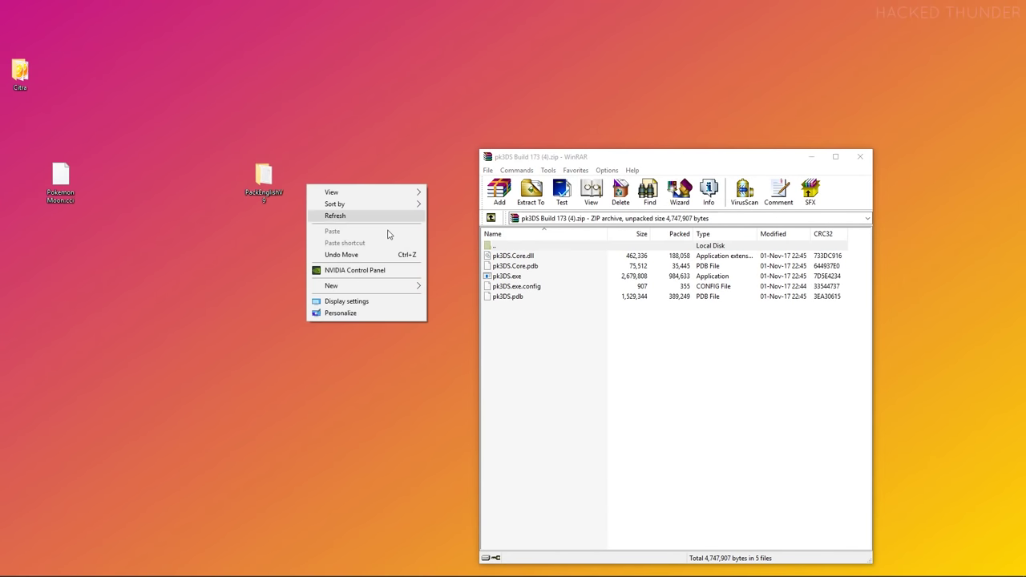
pyautogui.moveTo(381, 284)
pyautogui.click(447, 286)
pyautogui.write('pk3ds')
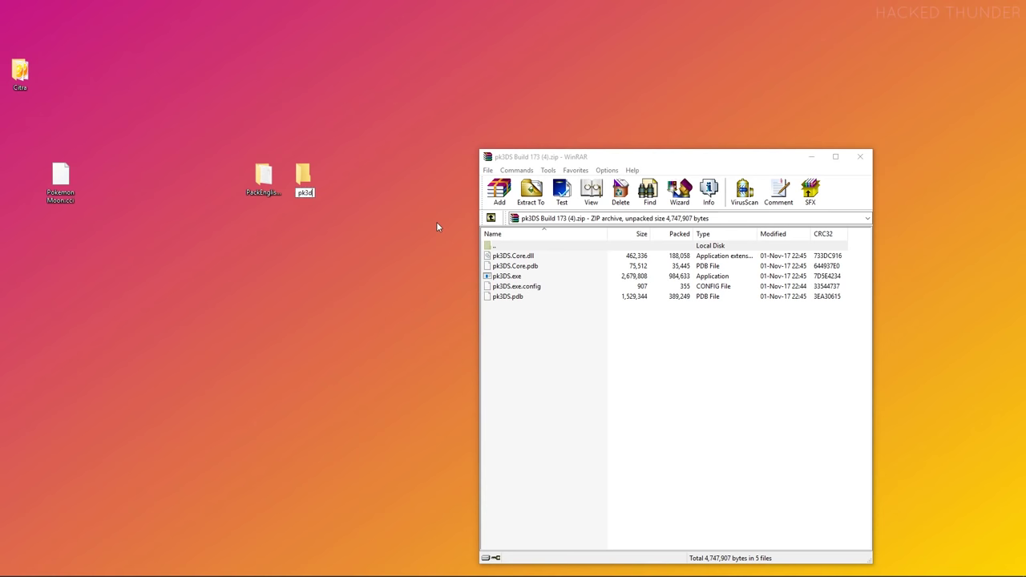
pyautogui.press('Return')
# - Extract all the pk3DS archive files into the pk3ds desktop folder and close the archive
pyautogui.moveTo(518, 309); pyautogui.dragTo(520, 261)
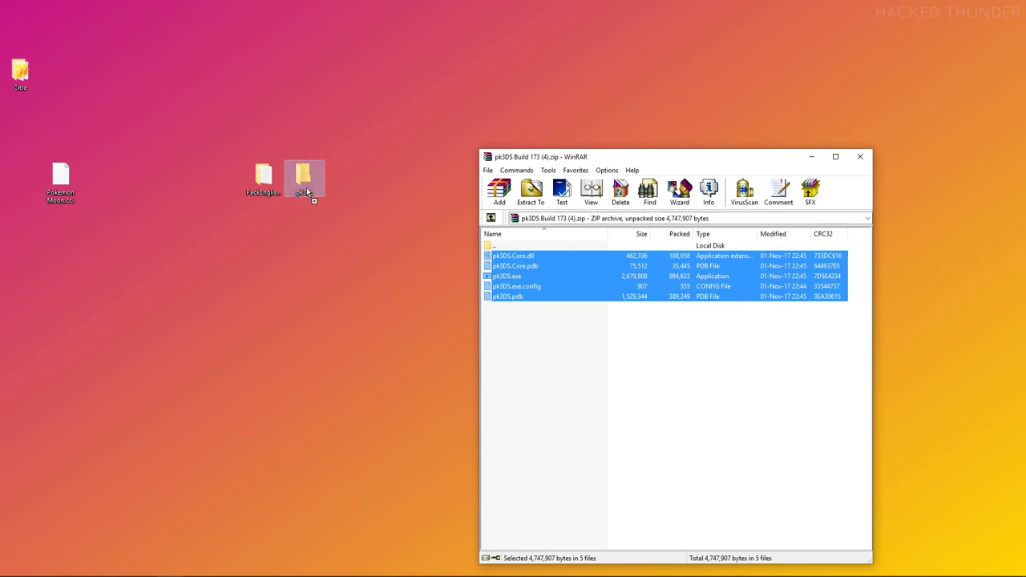
pyautogui.moveTo(309, 193); pyautogui.dragTo(308, 193)
pyautogui.click(860, 156)
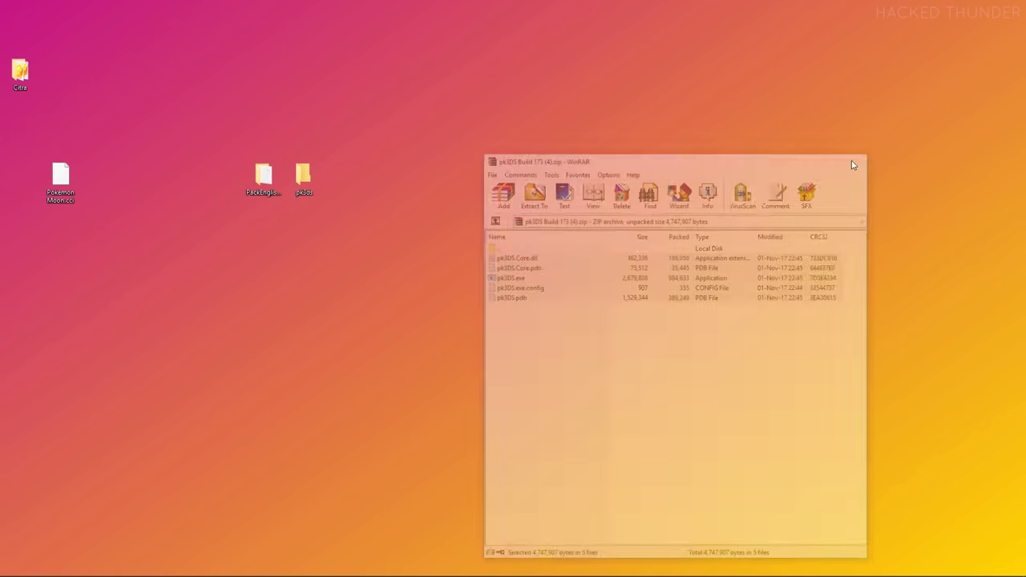
pyautogui.moveTo(304, 177)
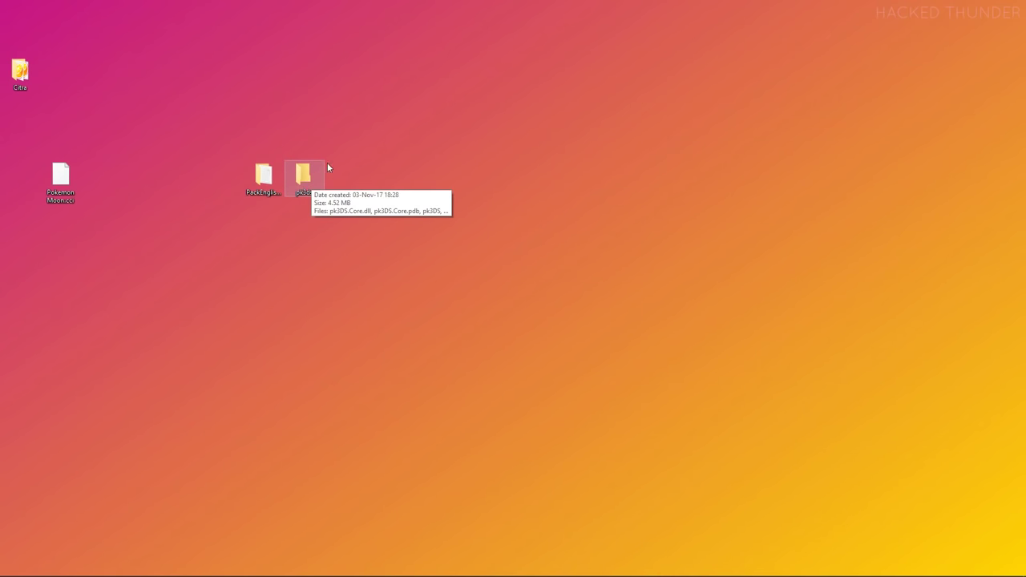
# - Move Pokemon Moon.cci from the desktop into the PackHack folder inside PackEnglishV9
pyautogui.click(264, 178)
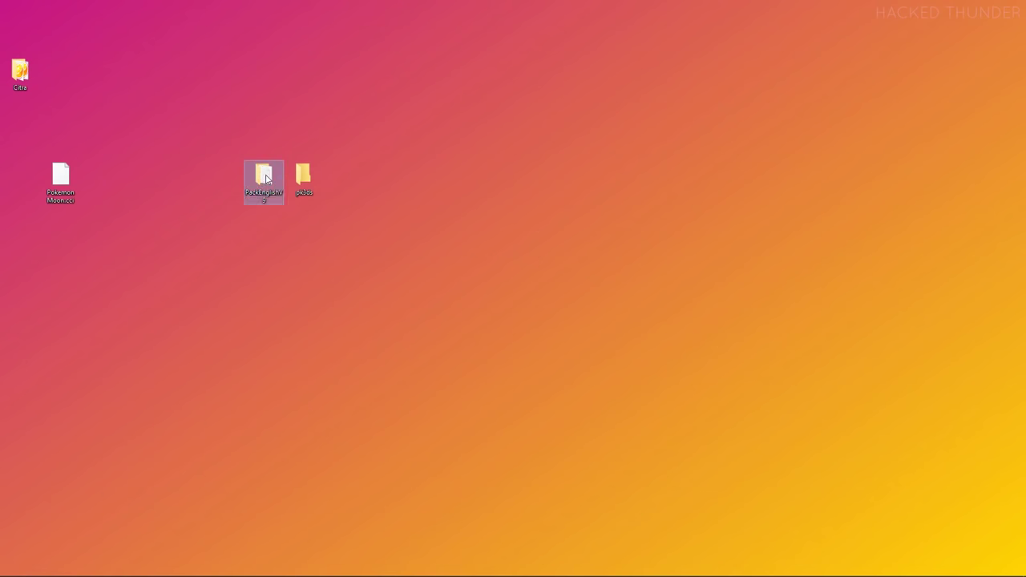
pyautogui.doubleClick(266, 178)
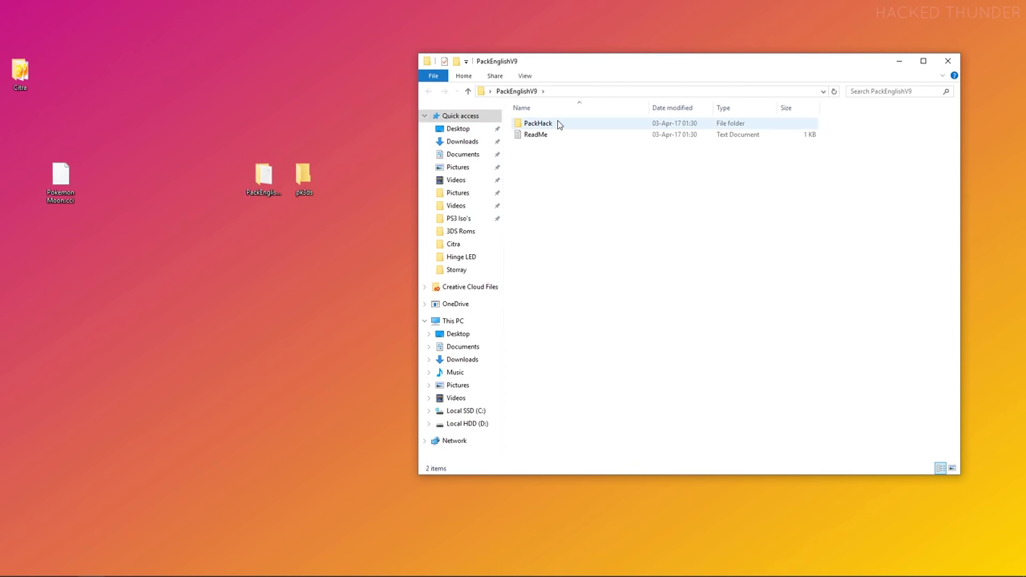
pyautogui.doubleClick(538, 124)
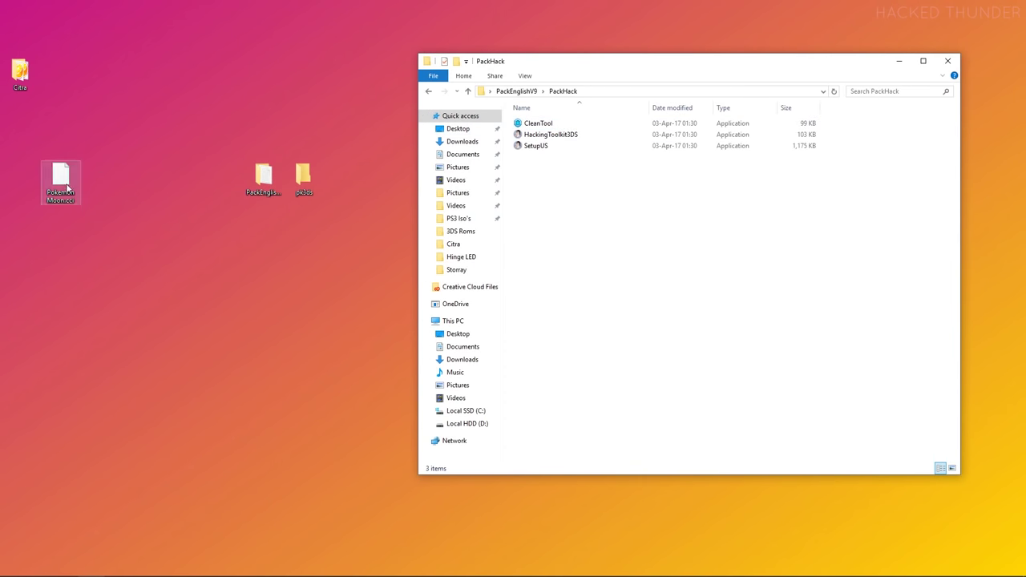
pyautogui.moveTo(63, 183); pyautogui.dragTo(595, 202)
pyautogui.click(566, 179)
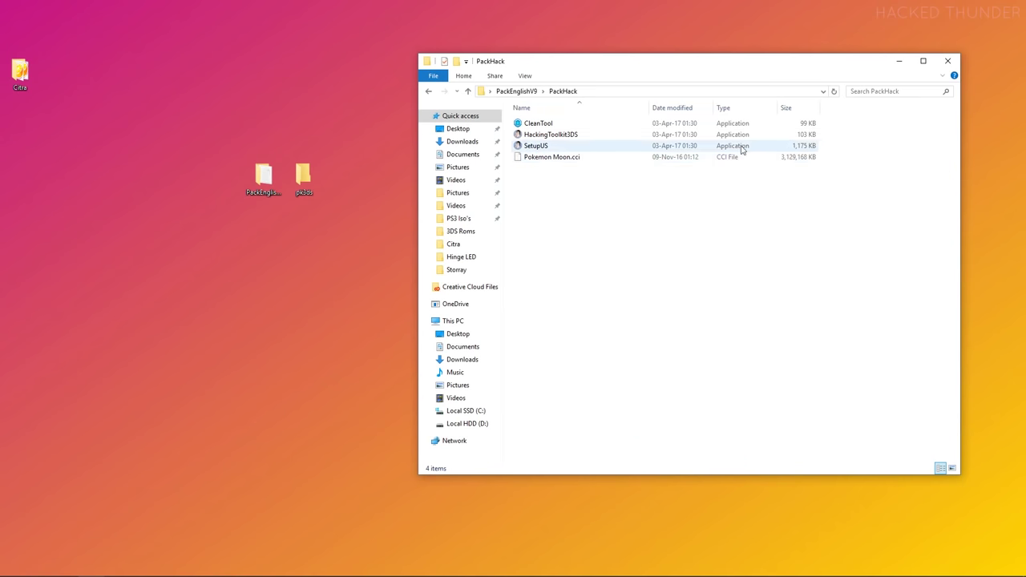
# - Change the extension of Pokemon Moon.cci to .3ds
pyautogui.click(579, 162)
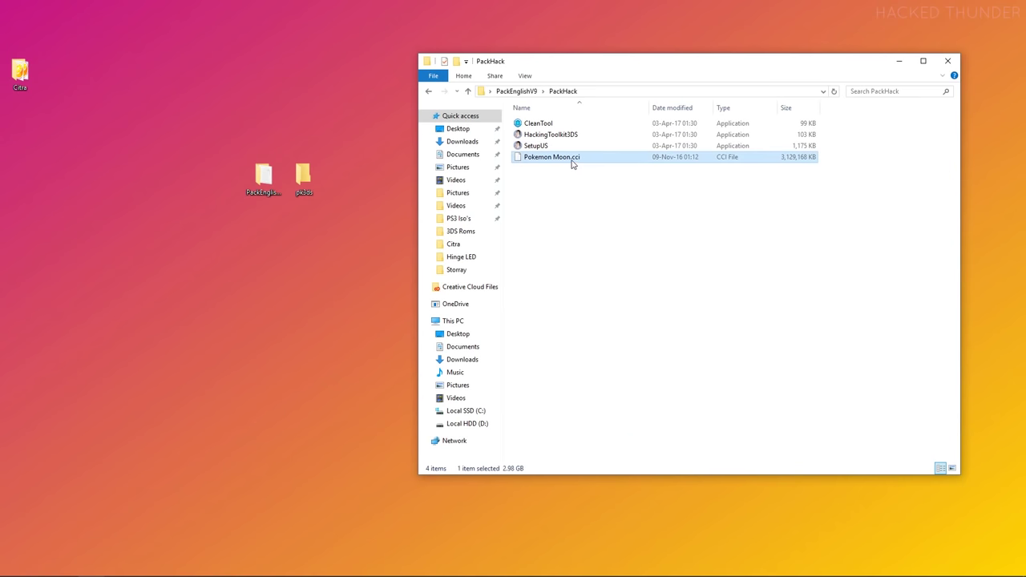
pyautogui.click(597, 160)
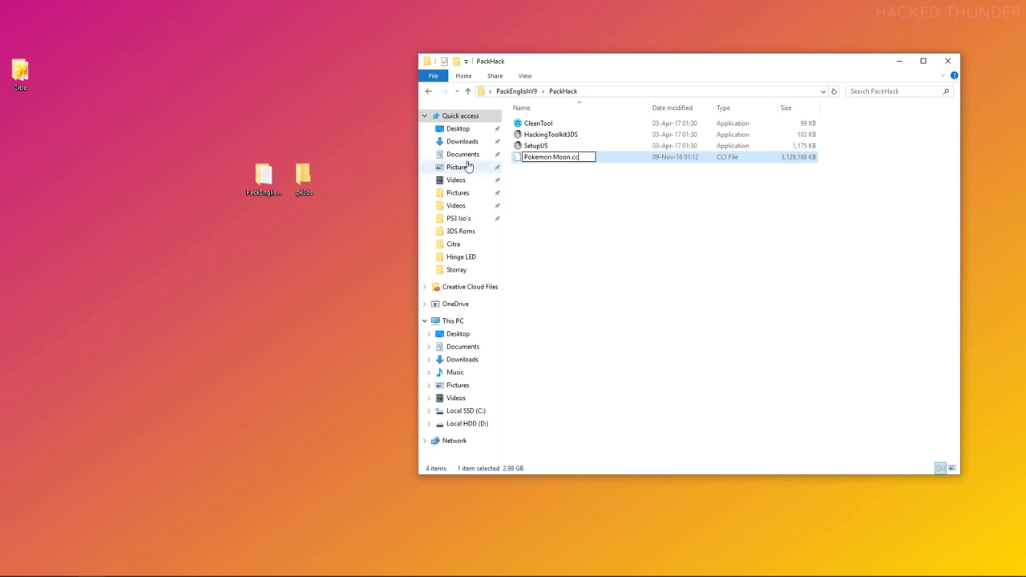
pyautogui.write('3ds')
pyautogui.press('Return')
pyautogui.click(561, 298)
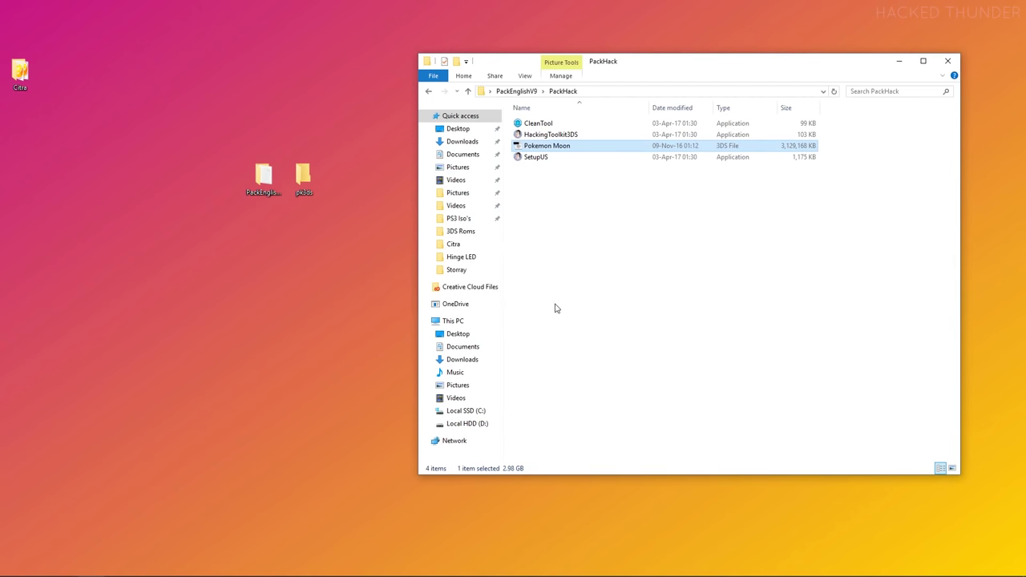
# - Rename the Pokemon Moon 3DS file to moon
pyautogui.click(561, 150)
pyautogui.moveTo(572, 146); pyautogui.dragTo(536, 145)
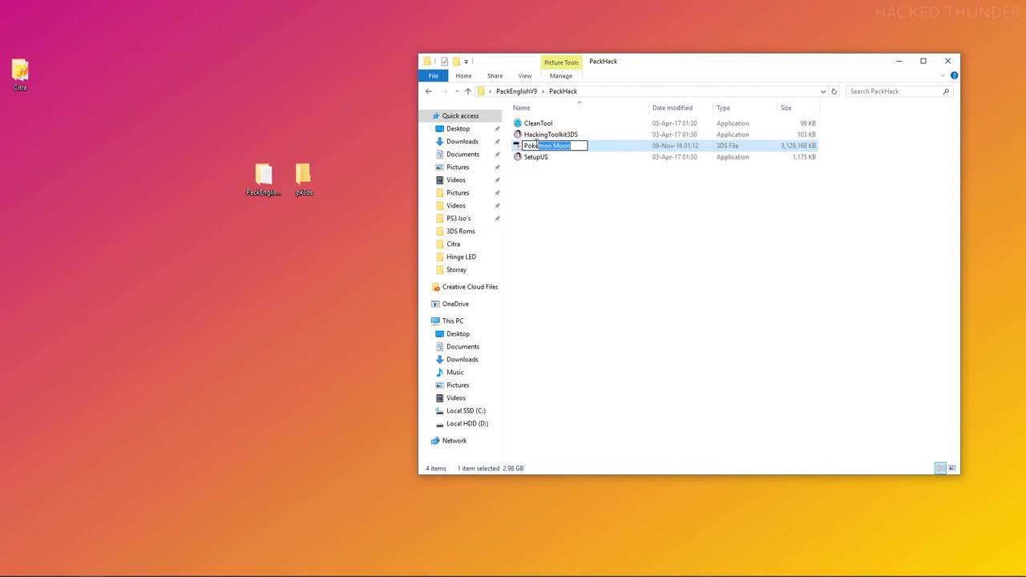
pyautogui.write('moon')
pyautogui.press('Return')
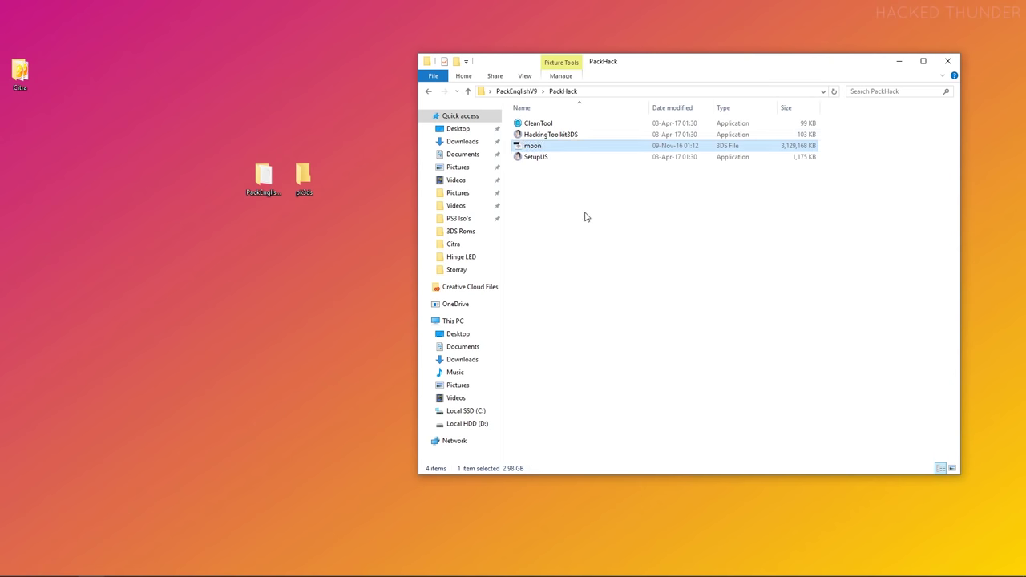
pyautogui.click(572, 197)
# - Run SetupUS from the PackHack folder and complete the HackingToolkit3DS installation
pyautogui.doubleClick(553, 157)
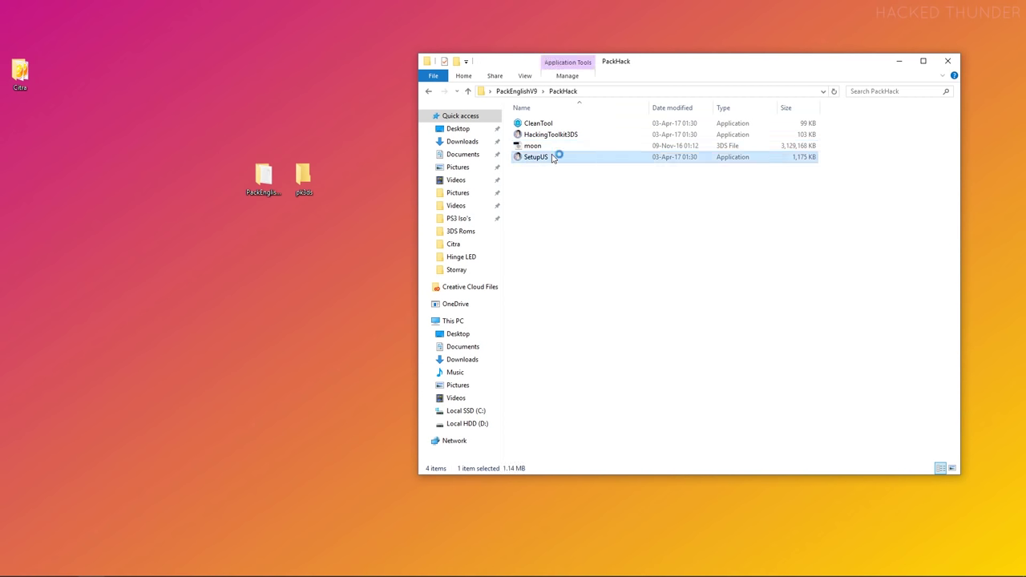
pyautogui.click(489, 362)
pyautogui.click(574, 377)
pyautogui.click(573, 379)
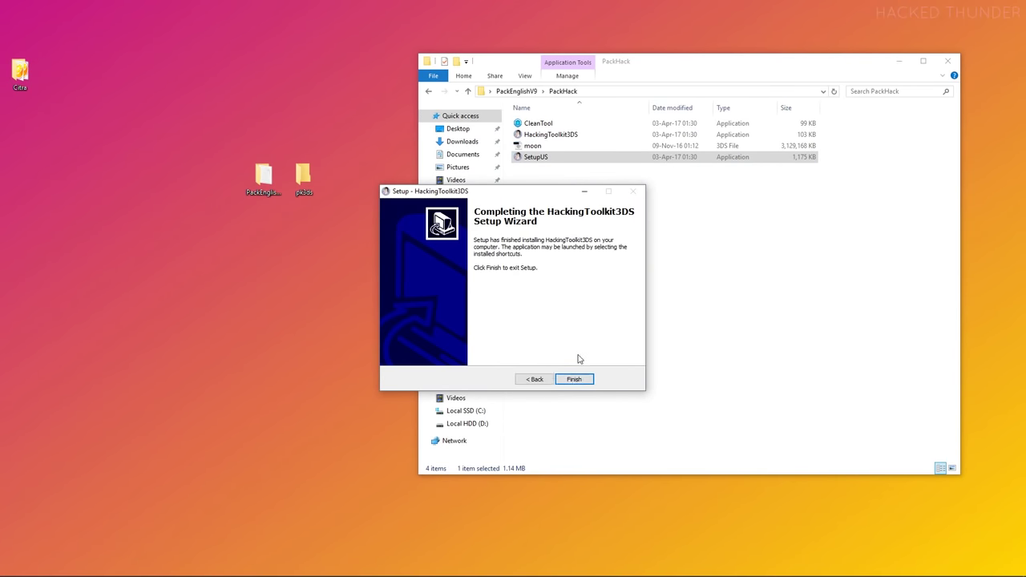
pyautogui.click(576, 380)
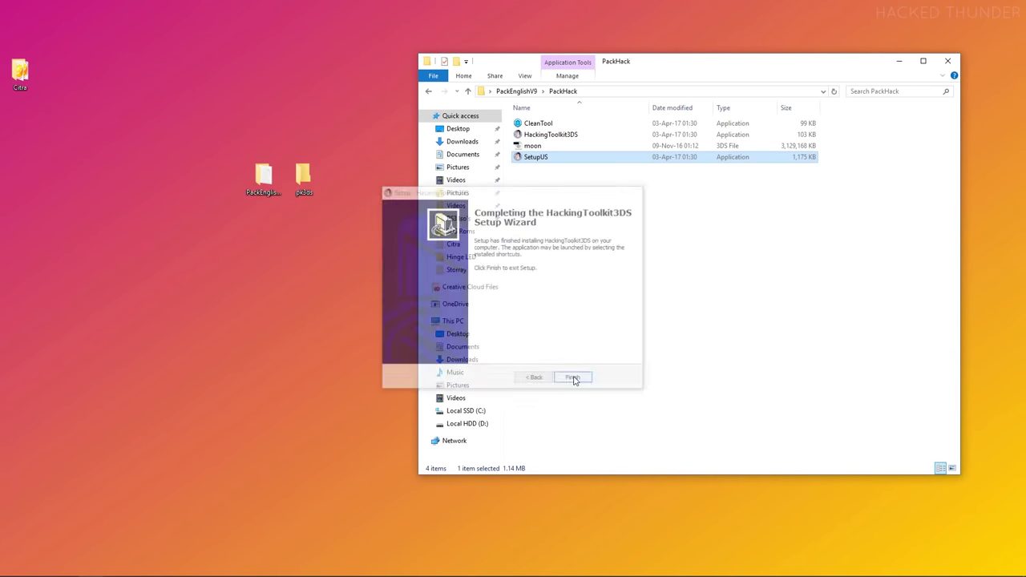
# - Extract the moon .3DS file in HackingToolkit3DS with choice D, answering n to the follow-up question, and close the toolkit
pyautogui.doubleClick(572, 137)
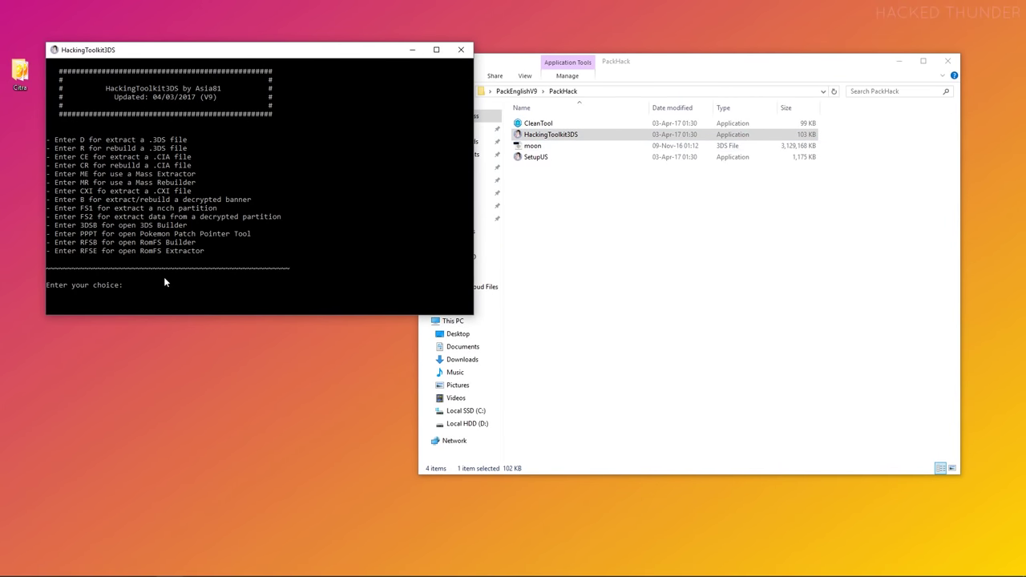
pyautogui.write('D')
pyautogui.press('Return')
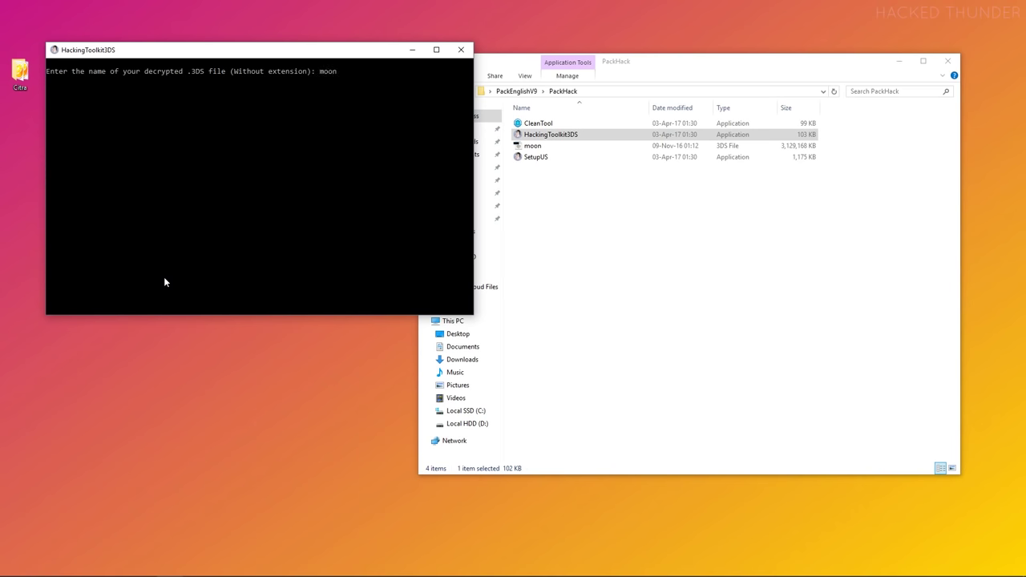
pyautogui.write('moon')
pyautogui.press('Return')
pyautogui.write('n')
pyautogui.press('Return')
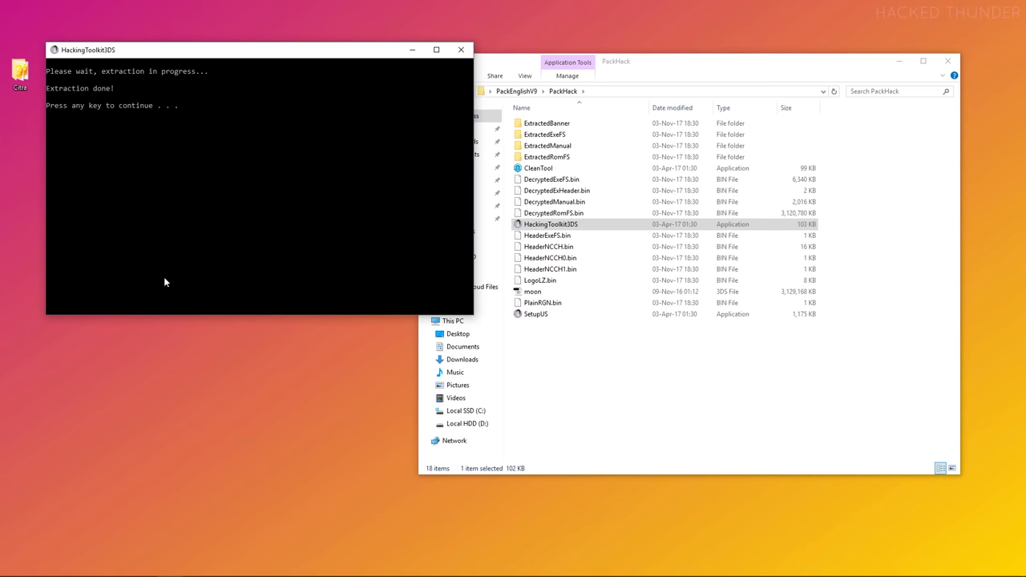
pyautogui.press('Return')
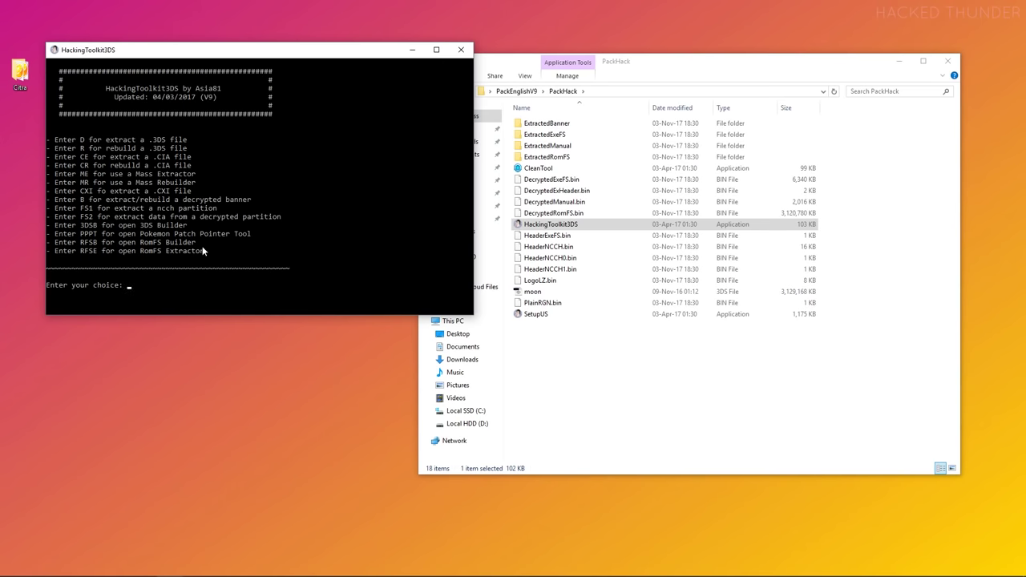
pyautogui.click(461, 51)
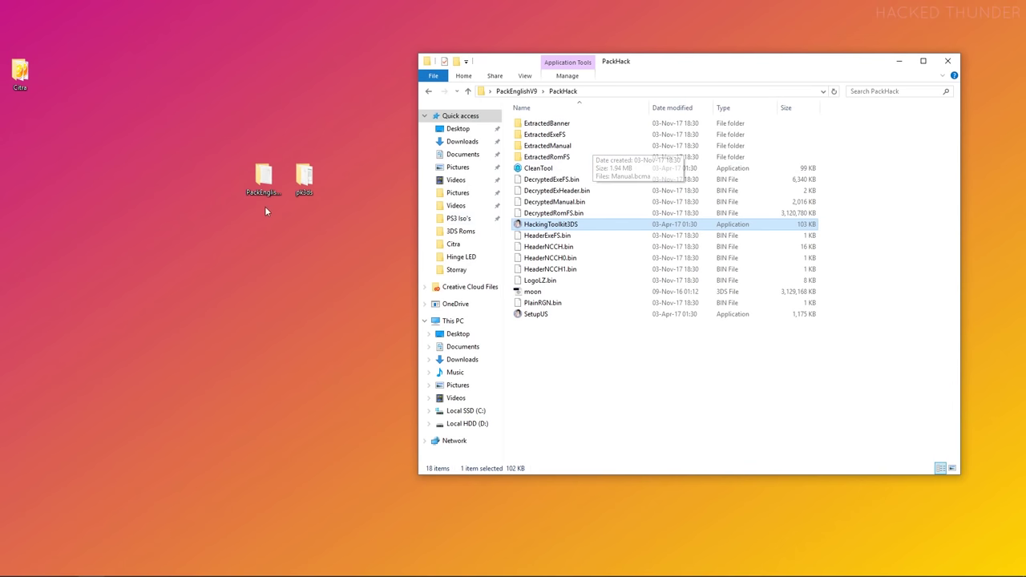
# - Create a new folder on the desktop, keeping its default name
pyautogui.rightClick(200, 189)
pyautogui.moveTo(277, 291)
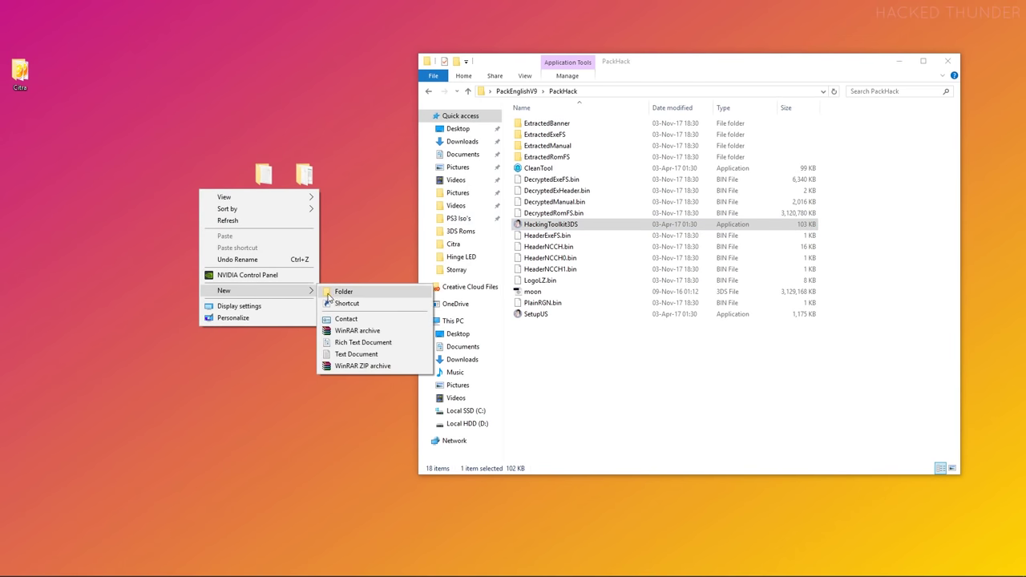
pyautogui.click(341, 292)
pyautogui.press('Return')
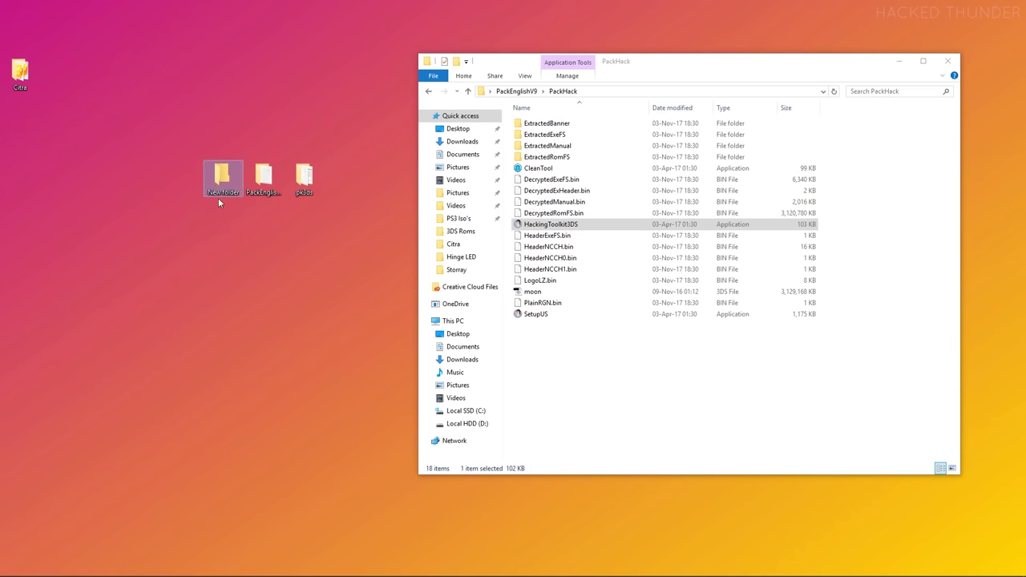
# - Copy all files and folders from PackHack into the new desktop folder
pyautogui.moveTo(585, 367); pyautogui.dragTo(566, 125)
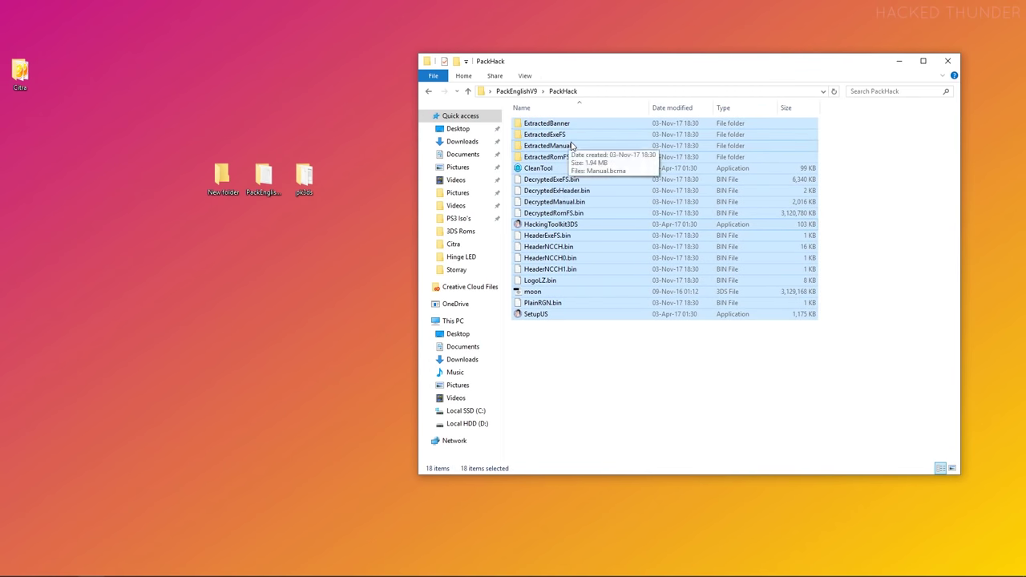
pyautogui.click(231, 179)
pyautogui.doubleClick(230, 179)
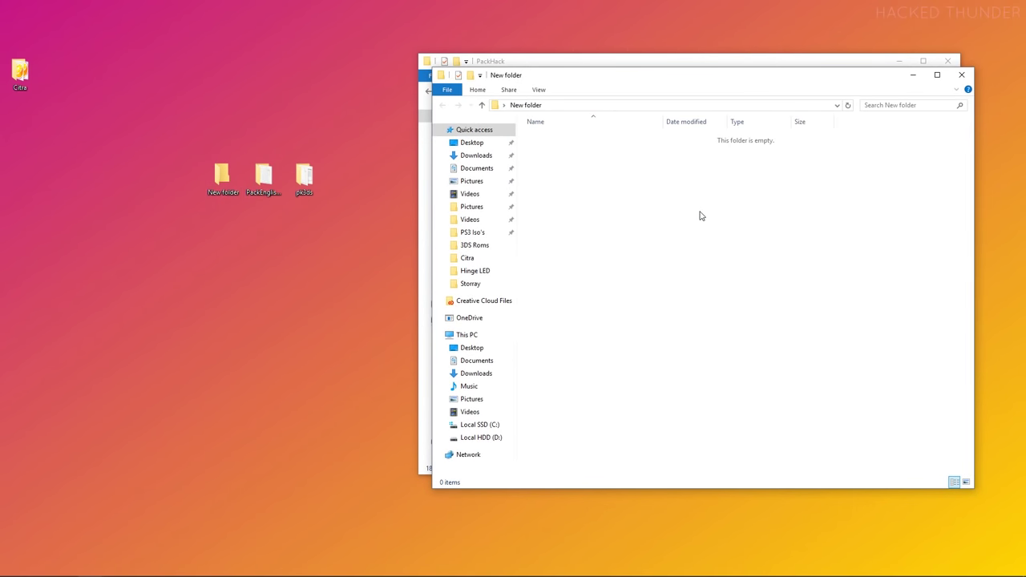
pyautogui.hotkey('ctrl', 'v')
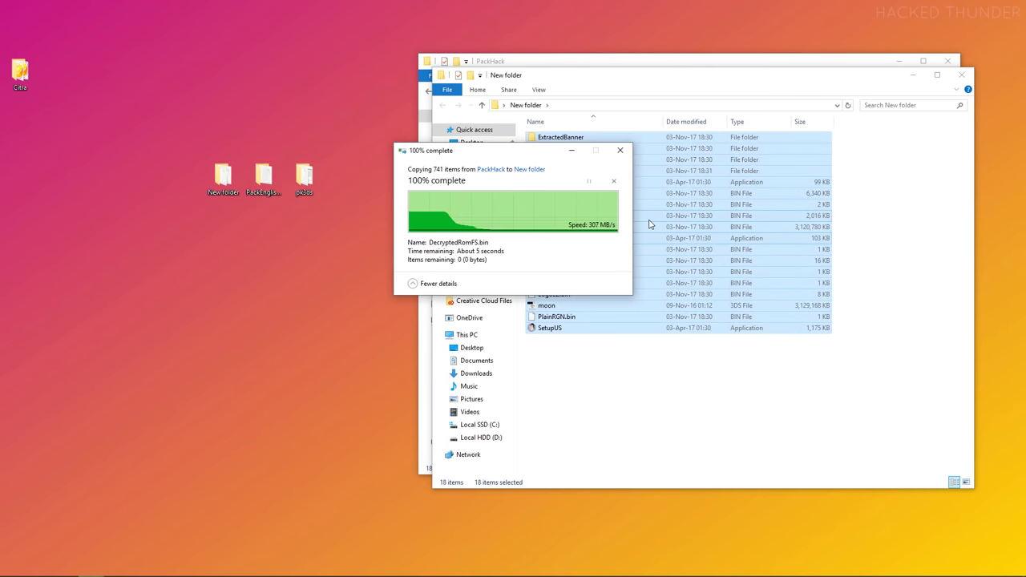
# - Clear the finished copy's folder windows away, launch pk3DS from the desktop pk3ds folder and accept its startup alert
pyautogui.click(617, 379)
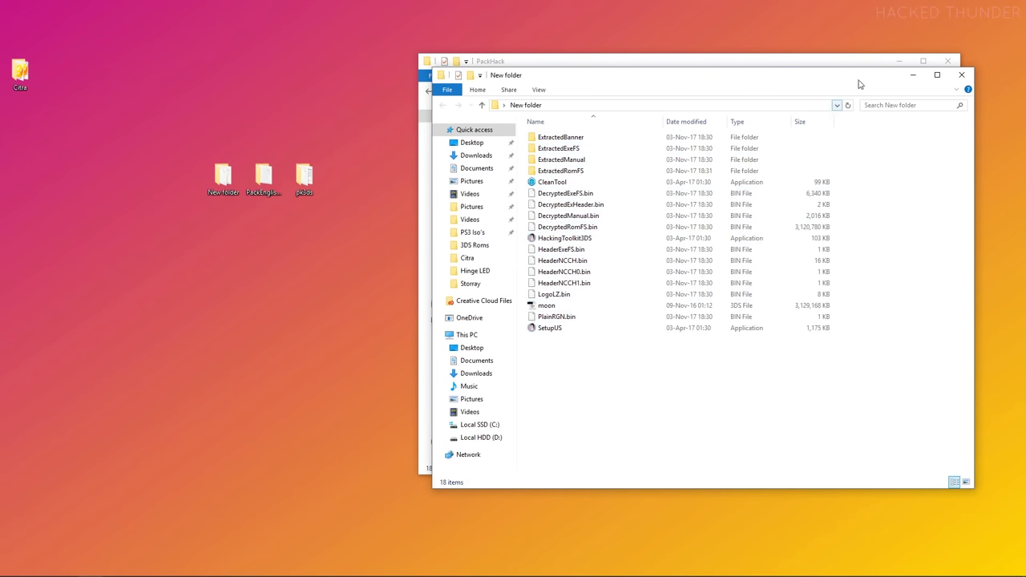
pyautogui.click(912, 74)
pyautogui.click(899, 64)
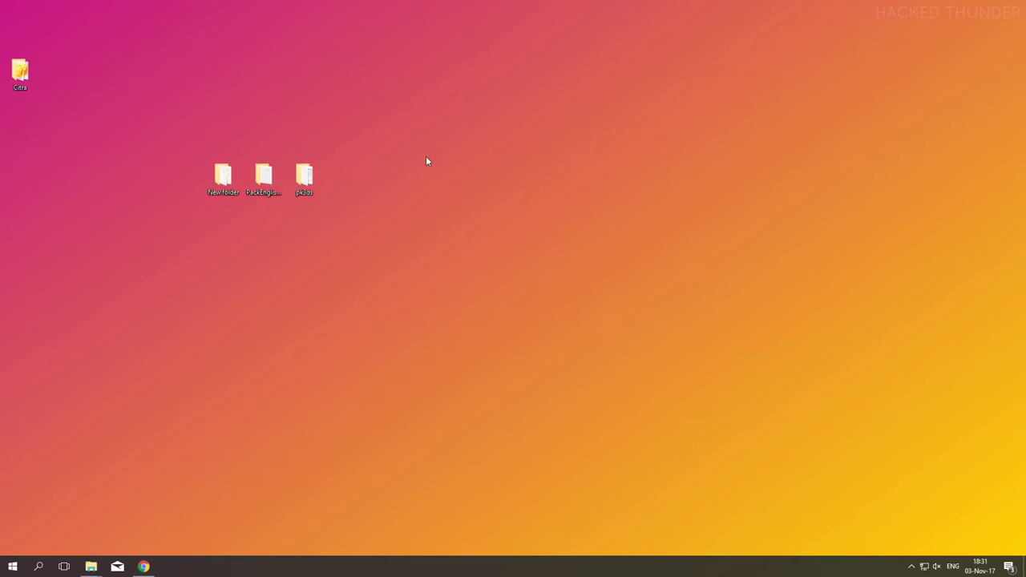
pyautogui.doubleClick(304, 176)
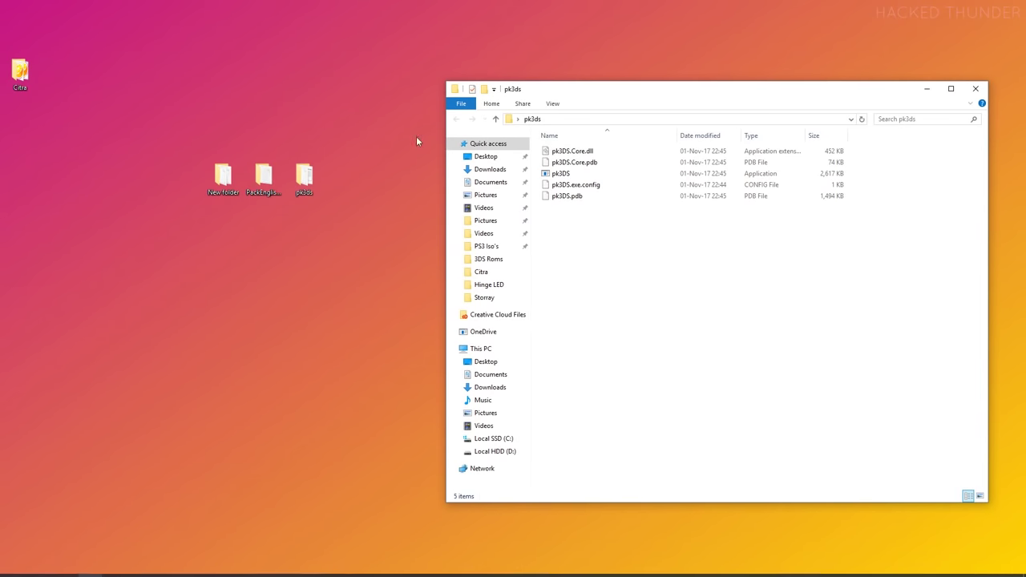
pyautogui.doubleClick(576, 174)
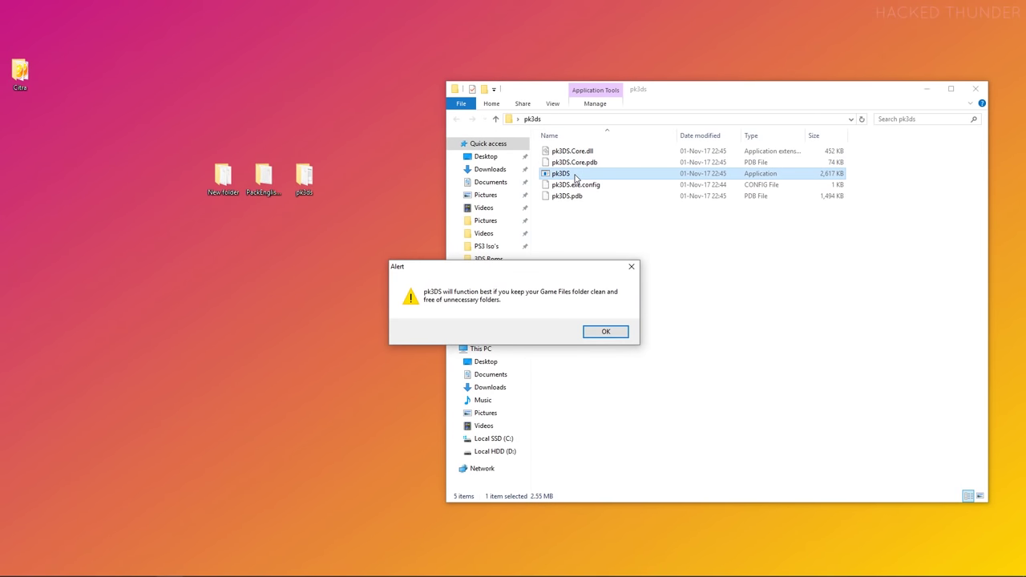
pyautogui.click(602, 332)
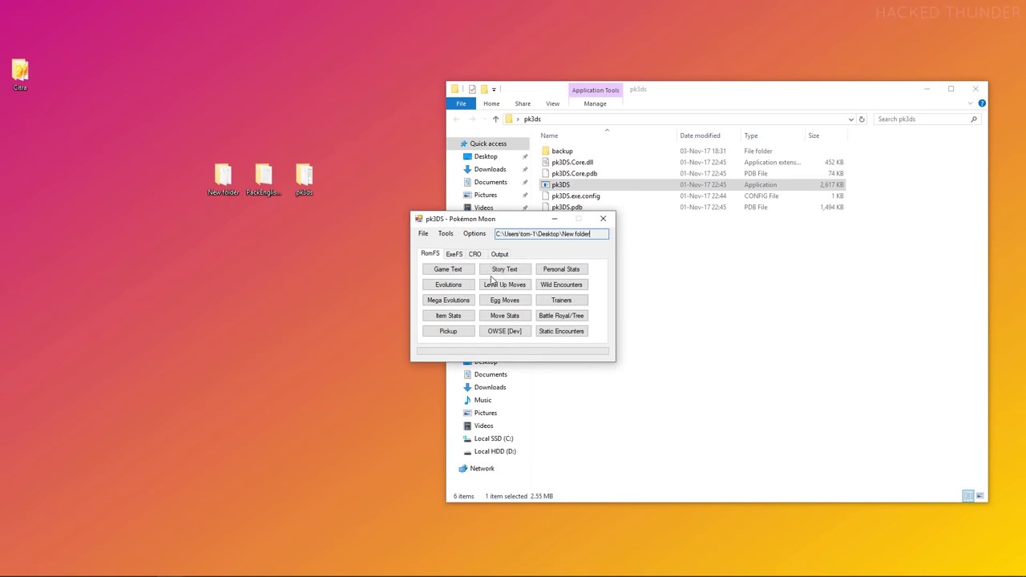
# - Load the desktop New folder as the game files folder in pk3DS and accept the alert
pyautogui.click(423, 233)
pyautogui.click(433, 244)
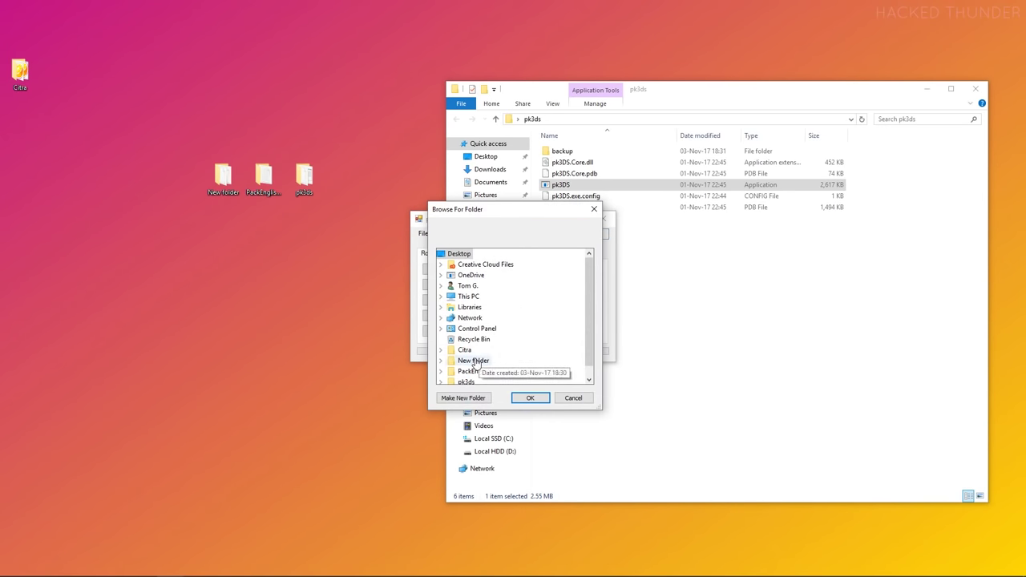
pyautogui.doubleClick(476, 359)
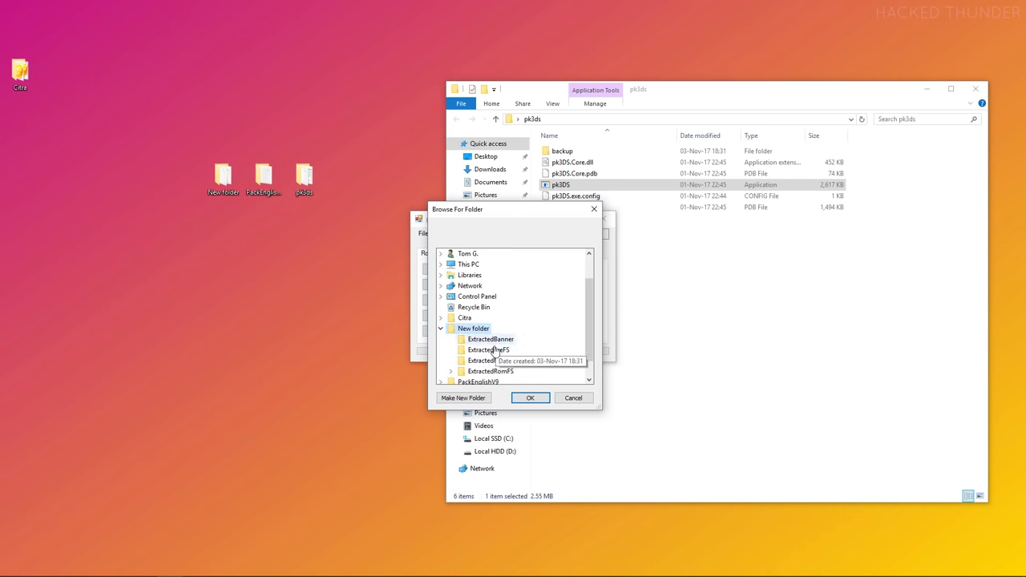
pyautogui.click(531, 399)
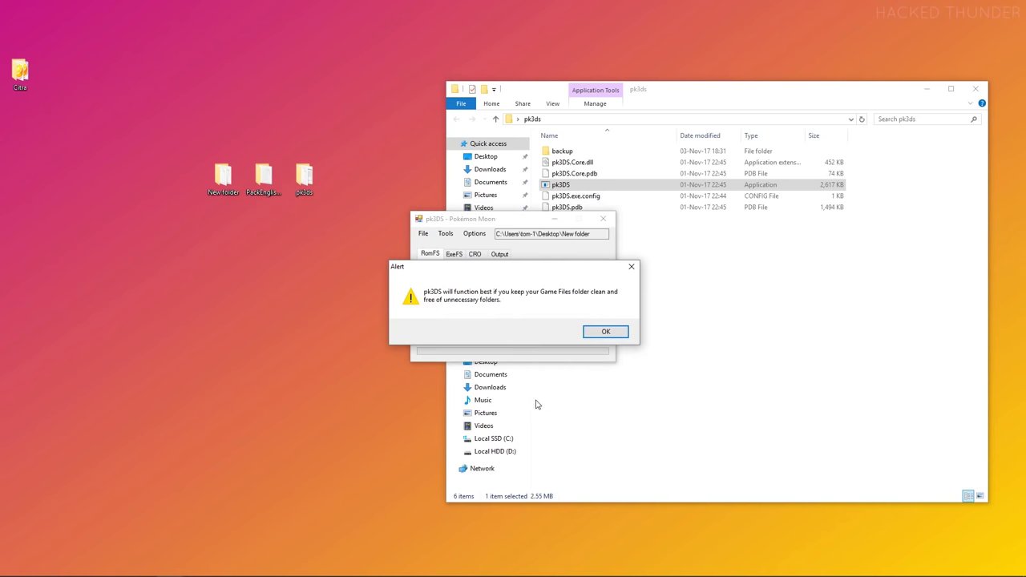
pyautogui.click(601, 332)
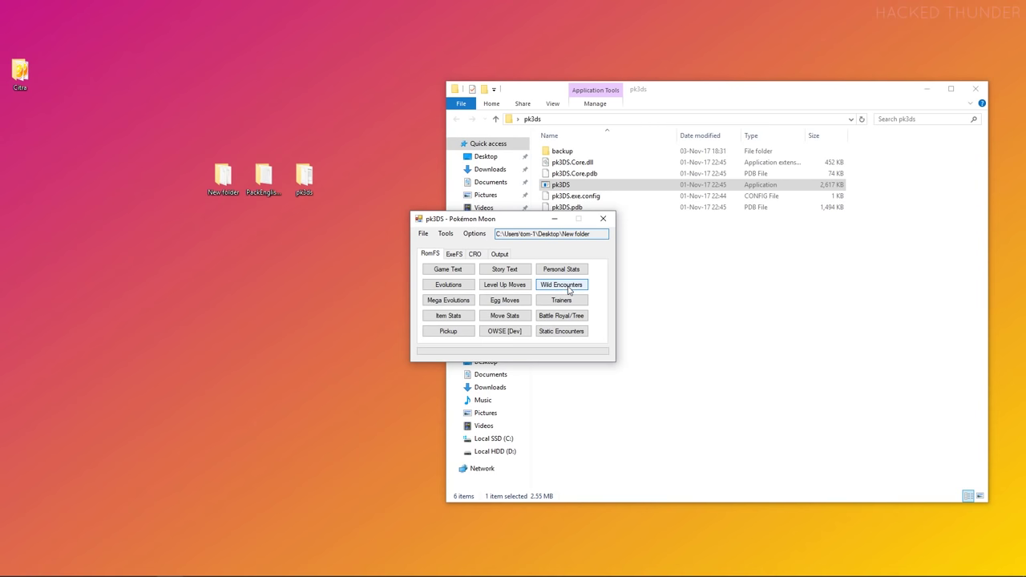
# - Randomize all wild encounters in the Sun/Moon Wild Editor with the default randomizer options and close the editor
pyautogui.click(571, 290)
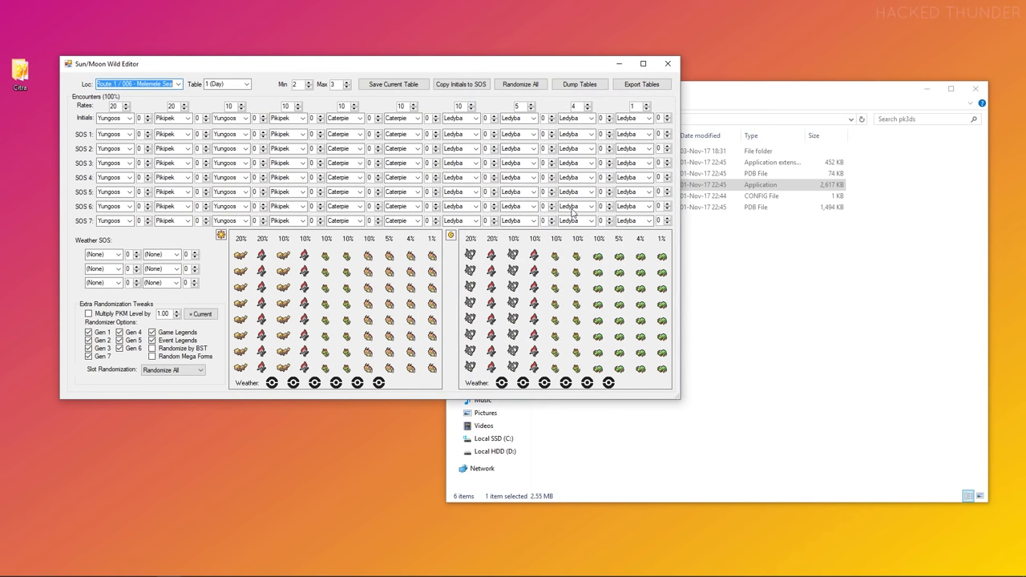
pyautogui.click(516, 85)
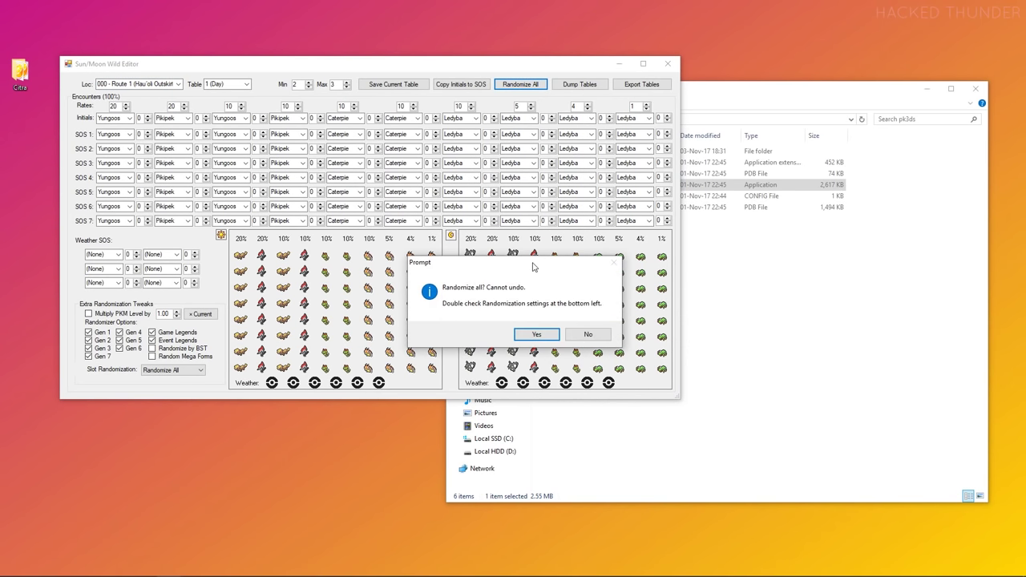
pyautogui.click(536, 333)
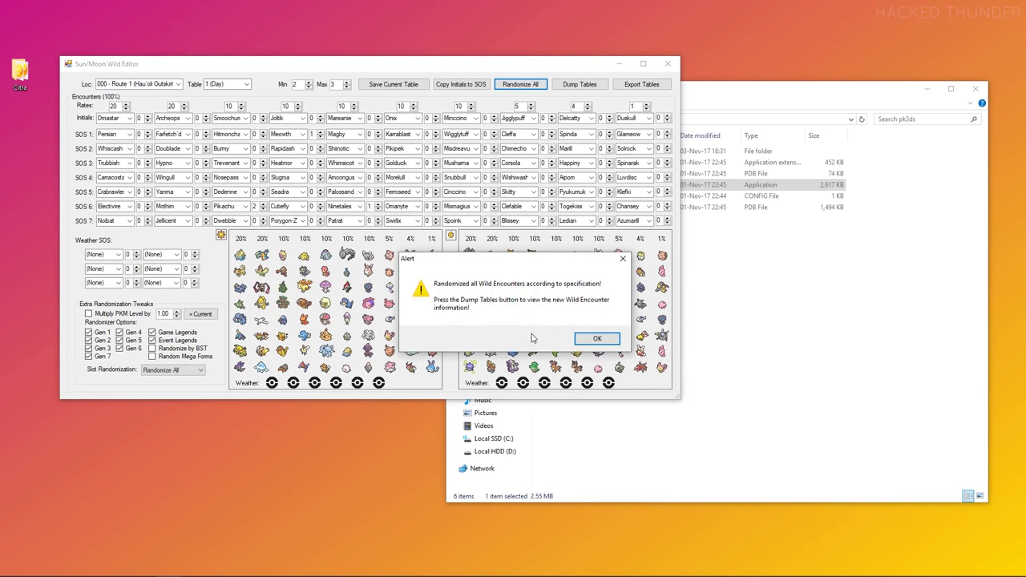
pyautogui.click(582, 338)
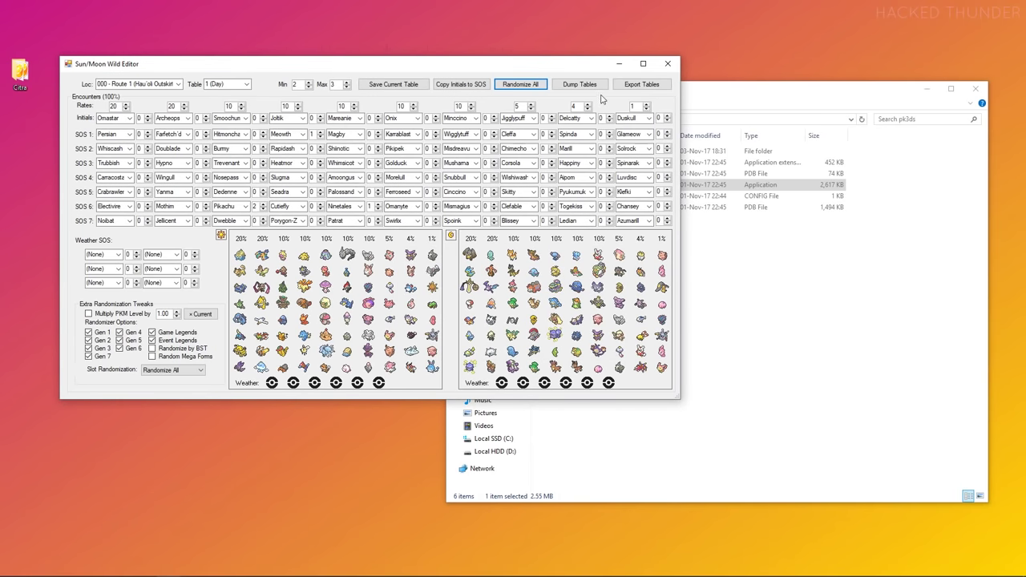
pyautogui.click(668, 63)
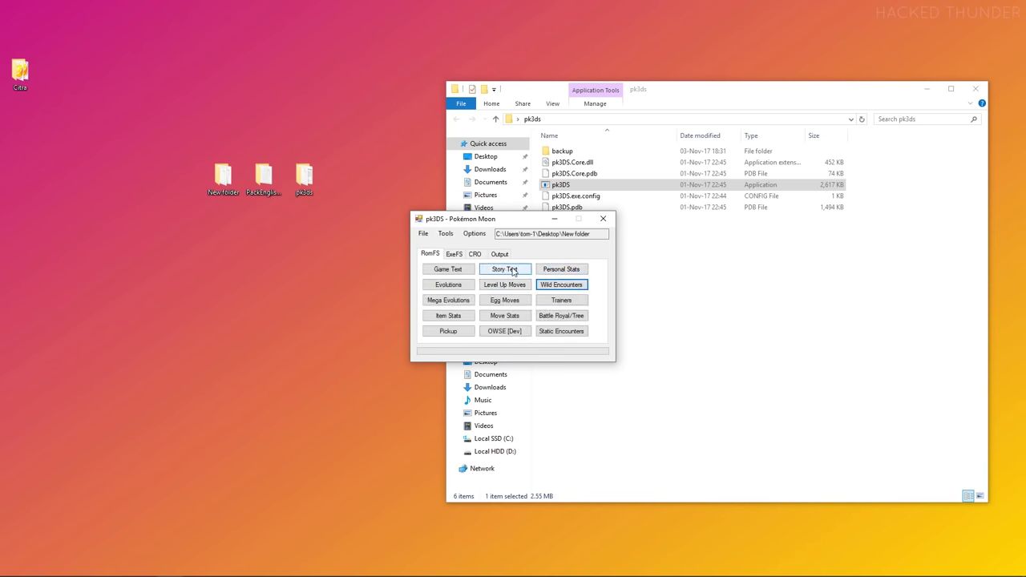
# - Randomize all trainers in the Trainer Editor with the default Misc/Rand options and close the editor
pyautogui.click(559, 301)
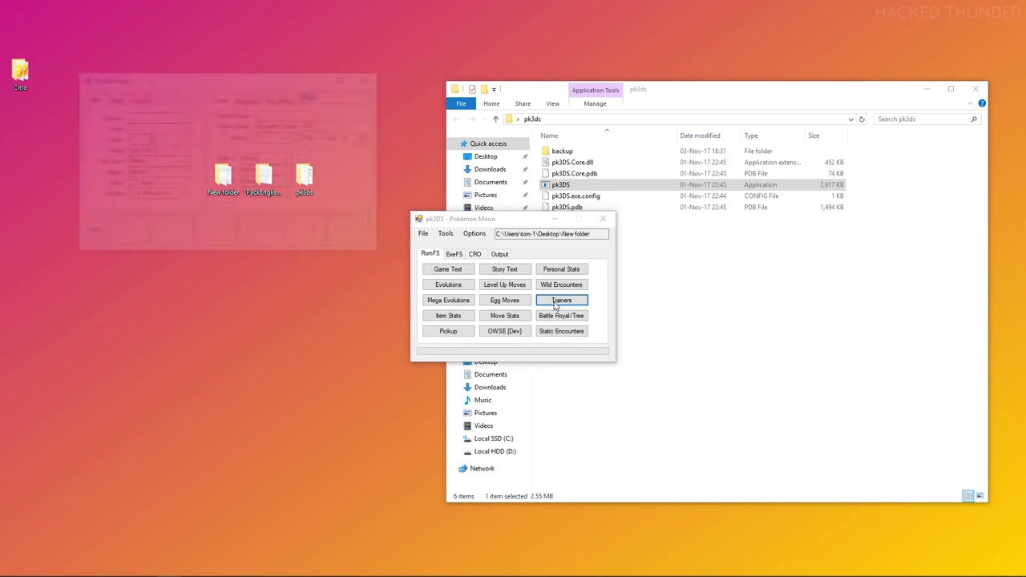
pyautogui.click(282, 99)
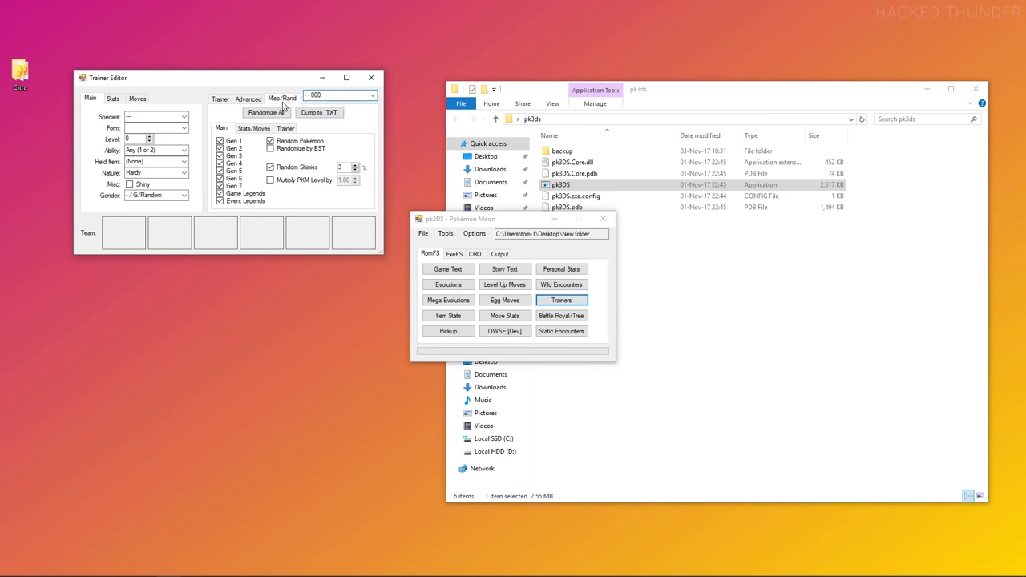
pyautogui.click(266, 112)
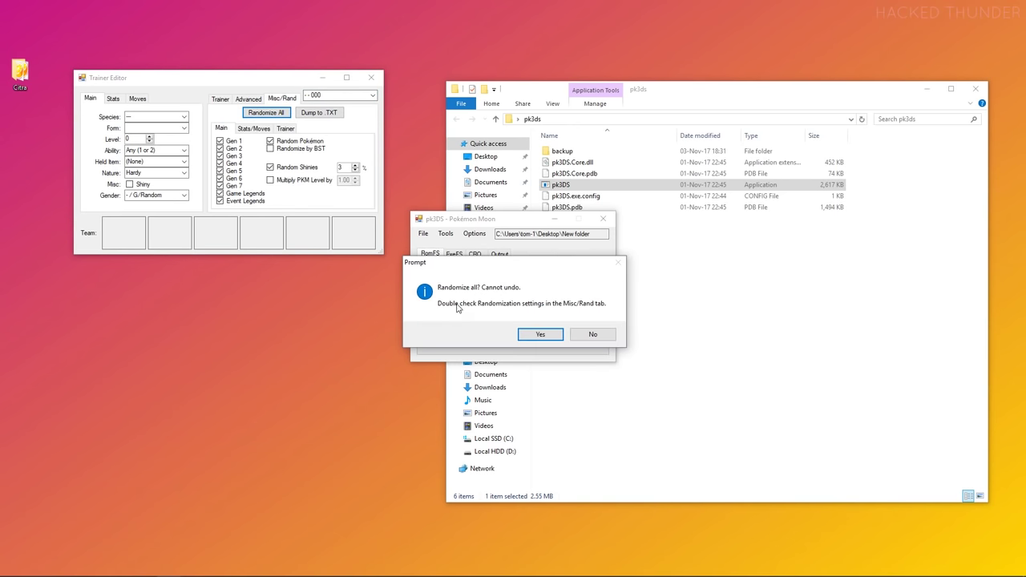
pyautogui.click(540, 334)
pyautogui.click(604, 336)
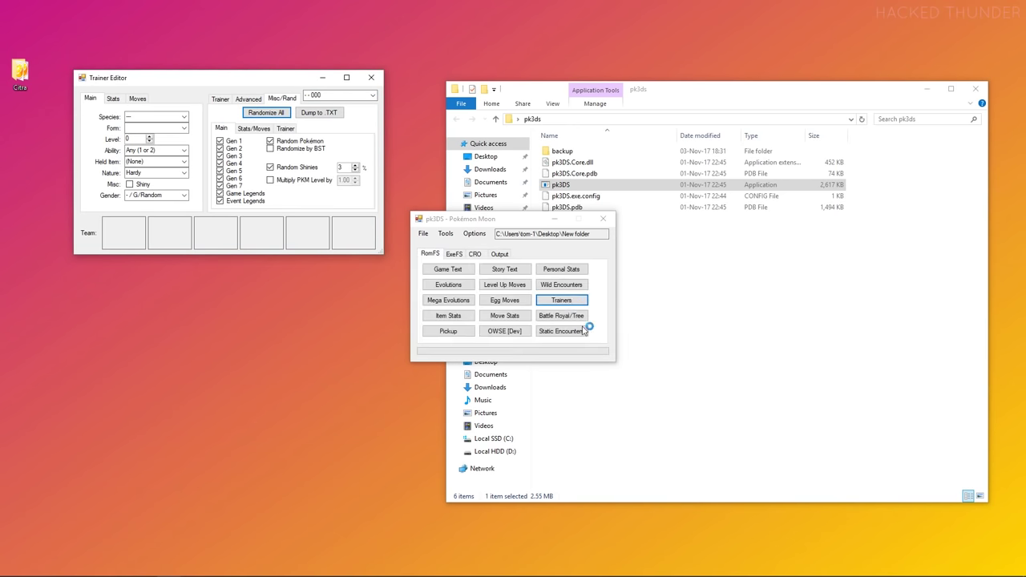
pyautogui.click(371, 77)
# - Randomize the starters in the Static Encounters editor with its default options and save the changes
pyautogui.click(561, 331)
pyautogui.click(203, 271)
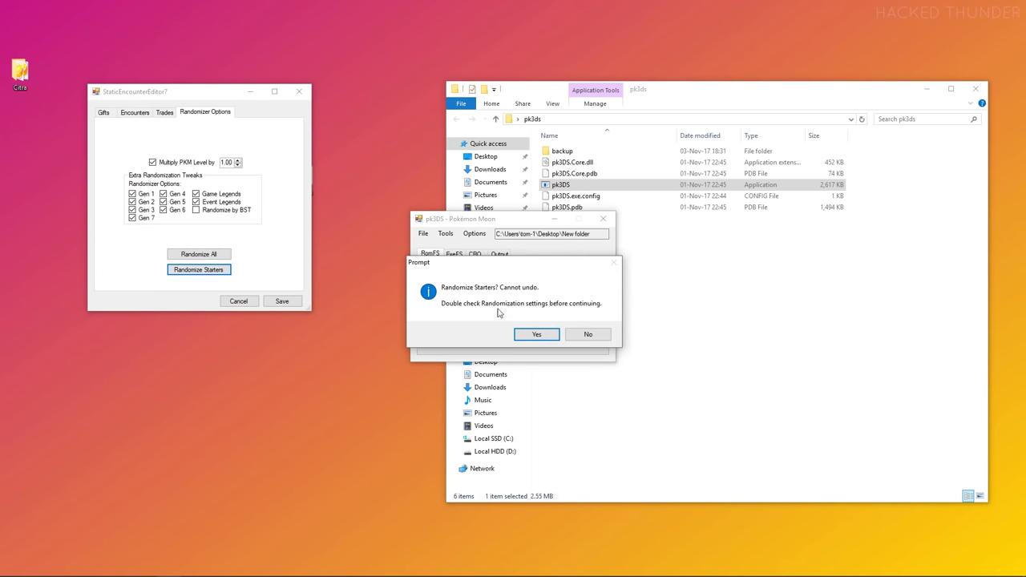
pyautogui.click(539, 335)
pyautogui.click(577, 332)
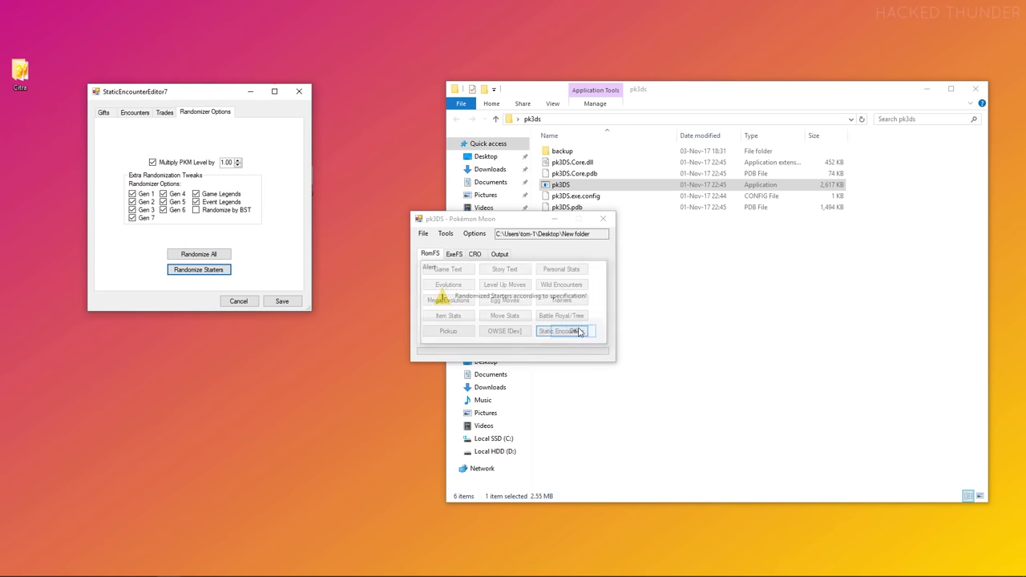
pyautogui.click(281, 302)
pyautogui.click(550, 346)
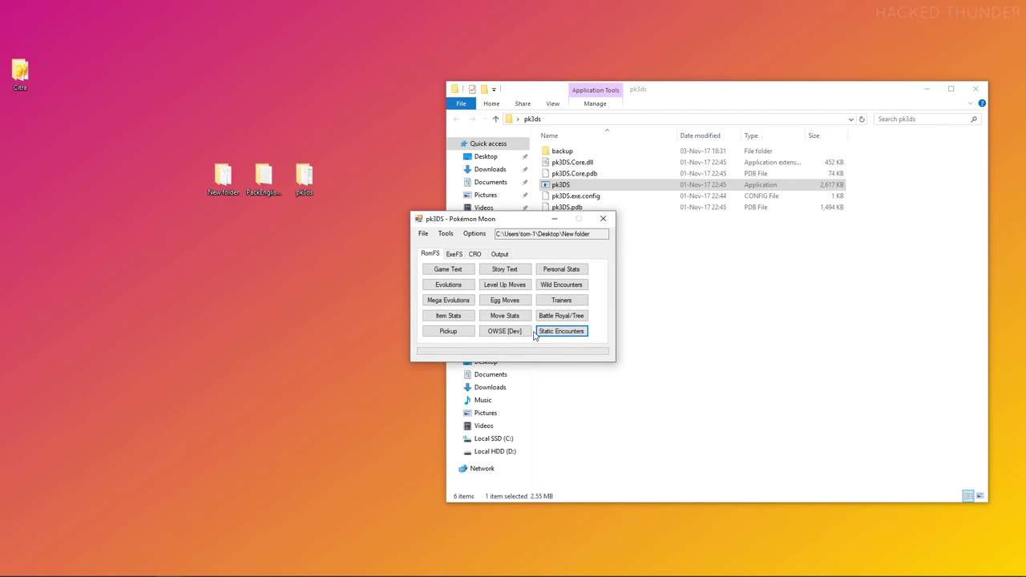
# - View the Evolution Editor without changing it, and randomize the TM moves in the TM Editor under ExeFS
pyautogui.click(451, 287)
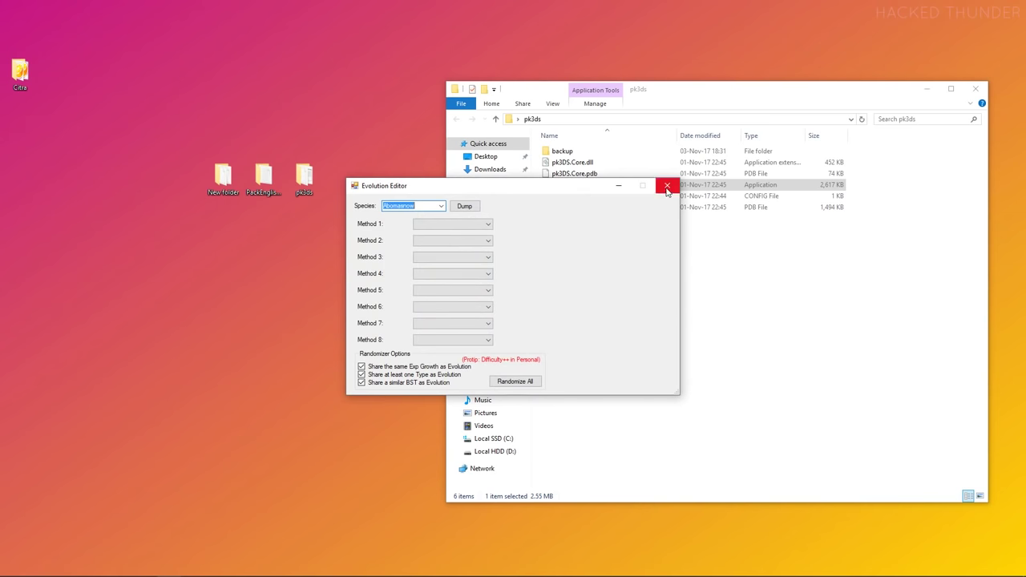
pyautogui.click(668, 188)
pyautogui.click(454, 255)
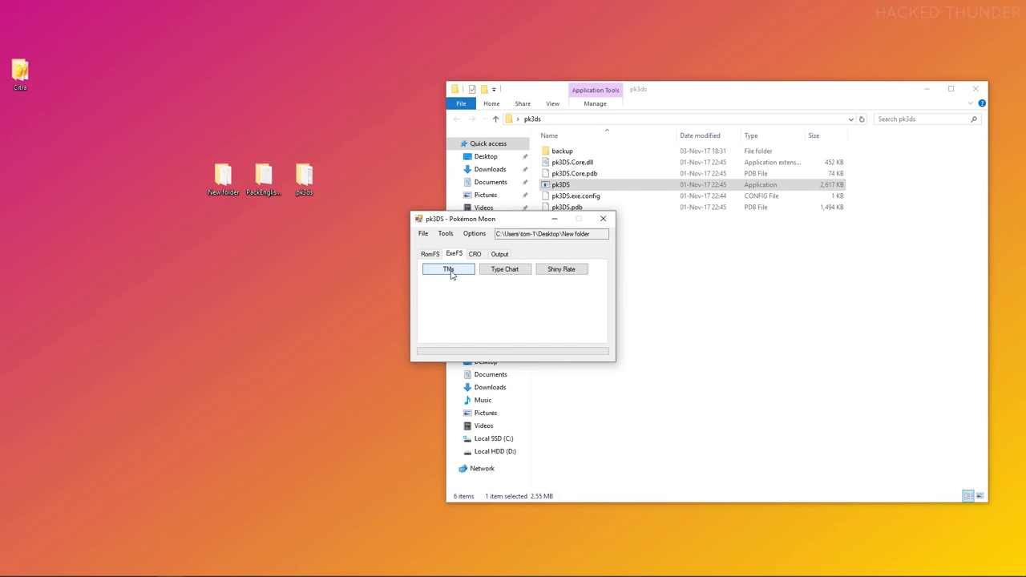
pyautogui.click(449, 270)
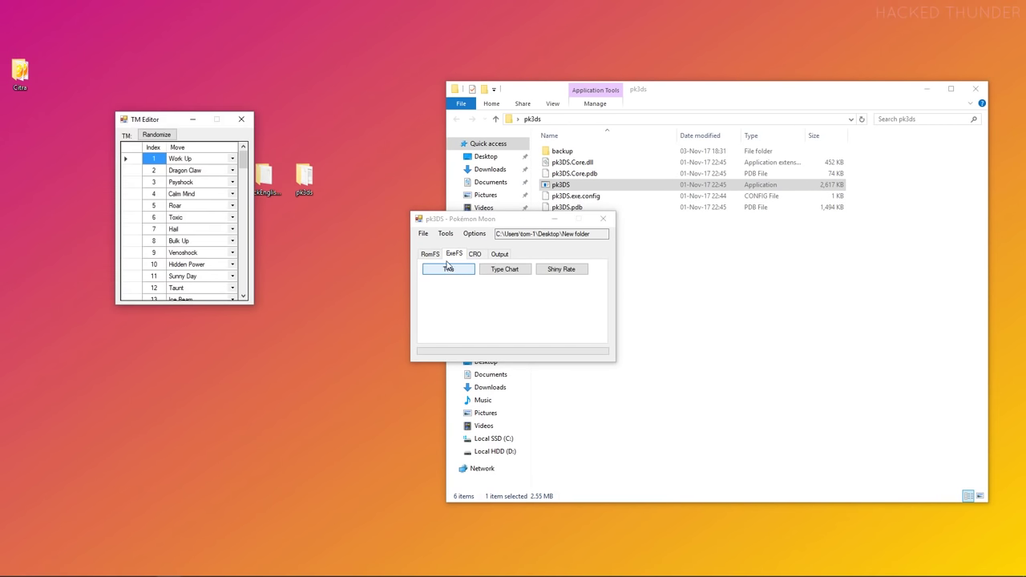
pyautogui.click(156, 135)
pyautogui.click(528, 332)
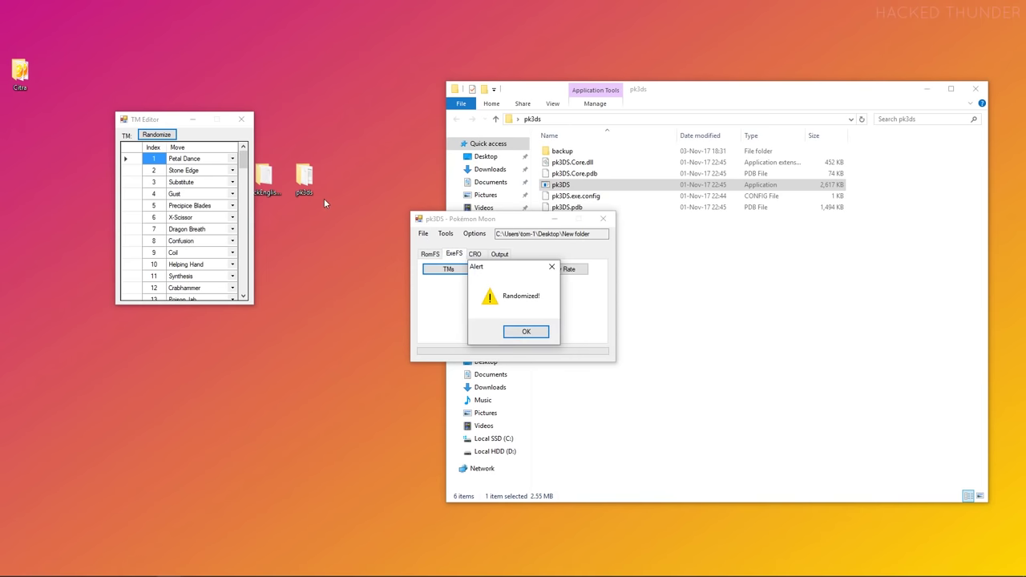
pyautogui.click(525, 333)
pyautogui.click(240, 120)
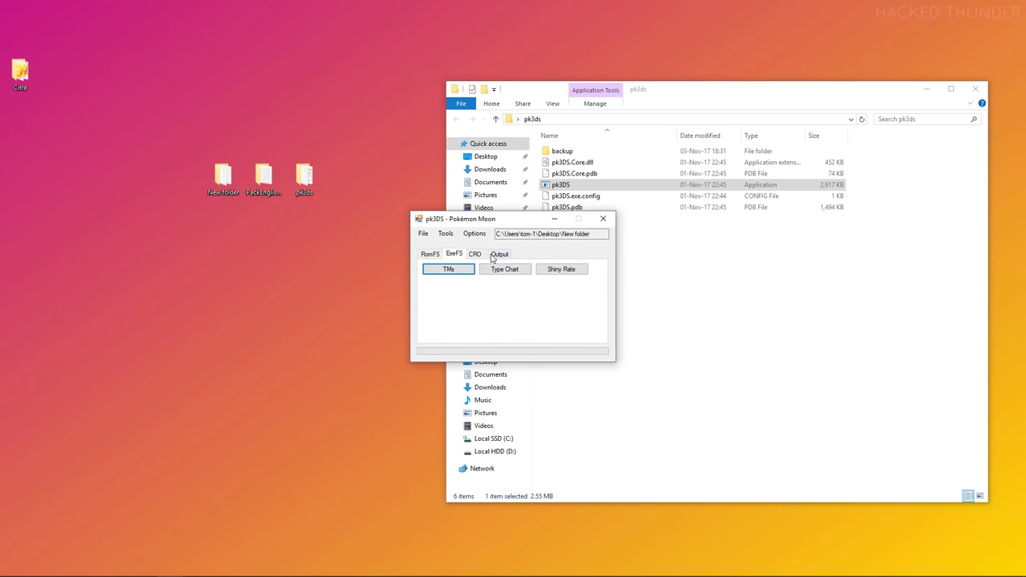
# - Set the Shiny Rate Editor's helper to 50.00% overall and the rerolls to 2838, save and accept the adjustment alert
pyautogui.click(560, 271)
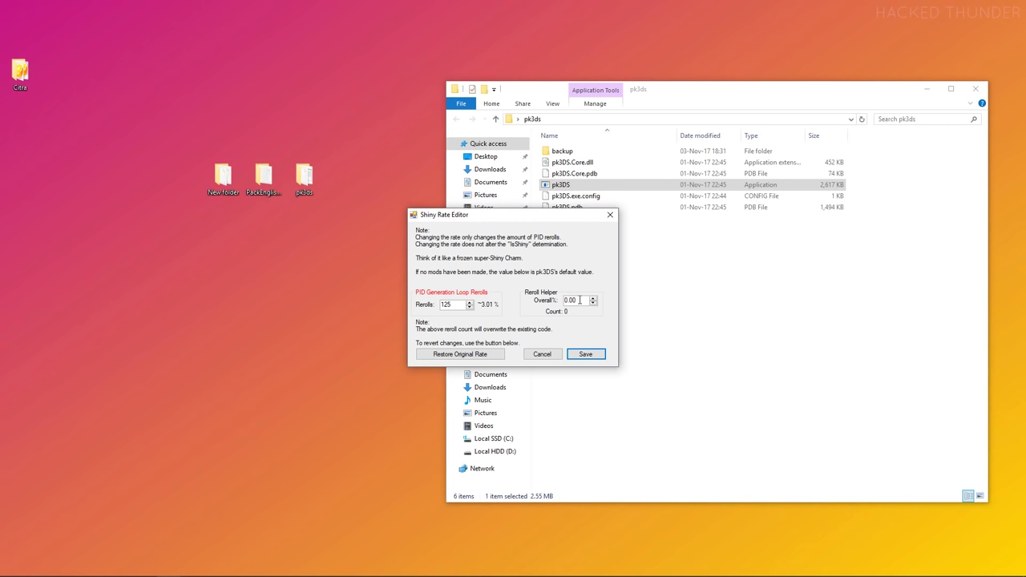
pyautogui.doubleClick(583, 300)
pyautogui.press('Return')
pyautogui.write('2838')
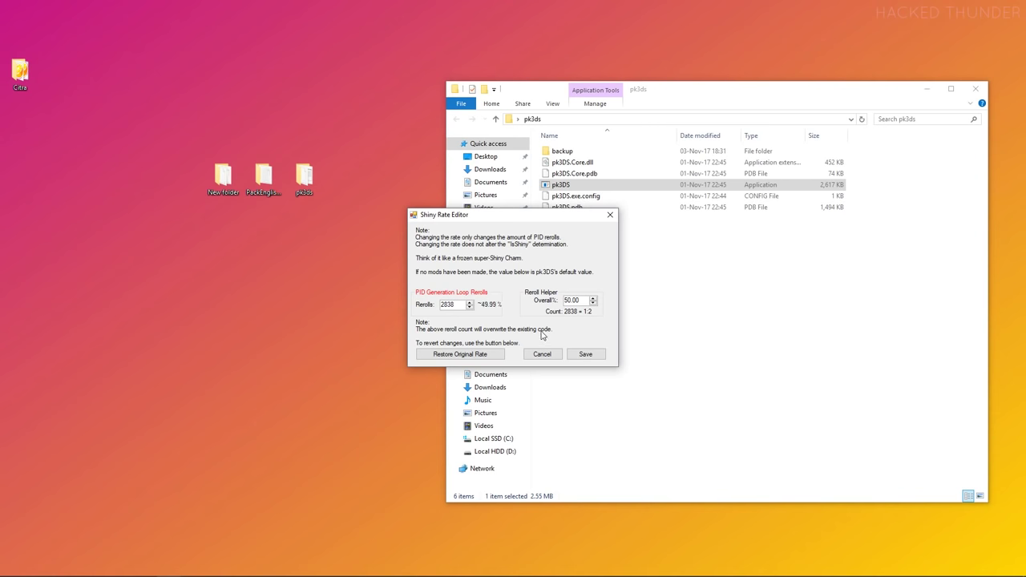
pyautogui.click(585, 355)
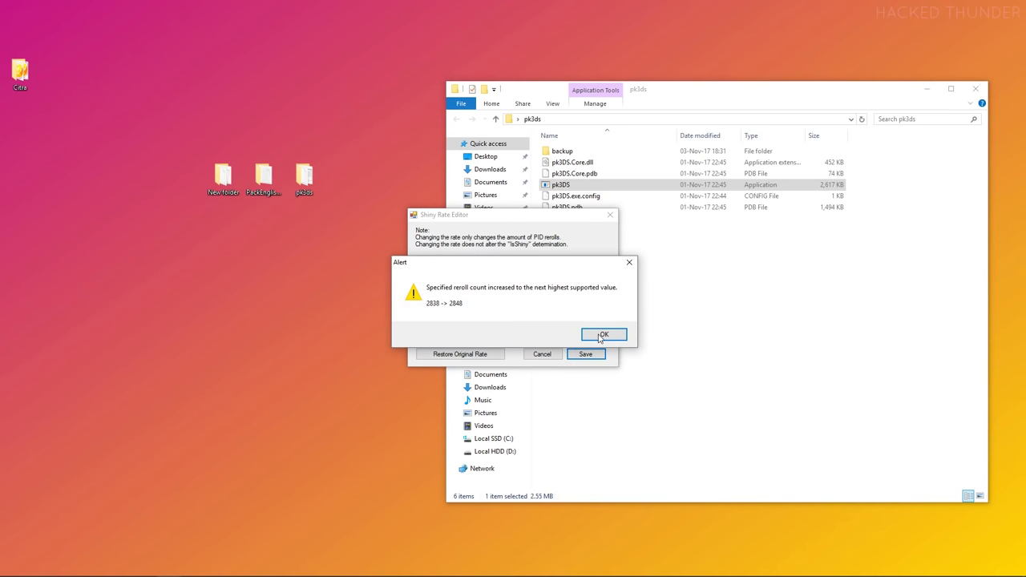
pyautogui.click(600, 338)
# - Look over the CRO and Output tool groups in pk3DS and return to the RomFS group
pyautogui.click(479, 254)
pyautogui.click(497, 255)
pyautogui.click(433, 255)
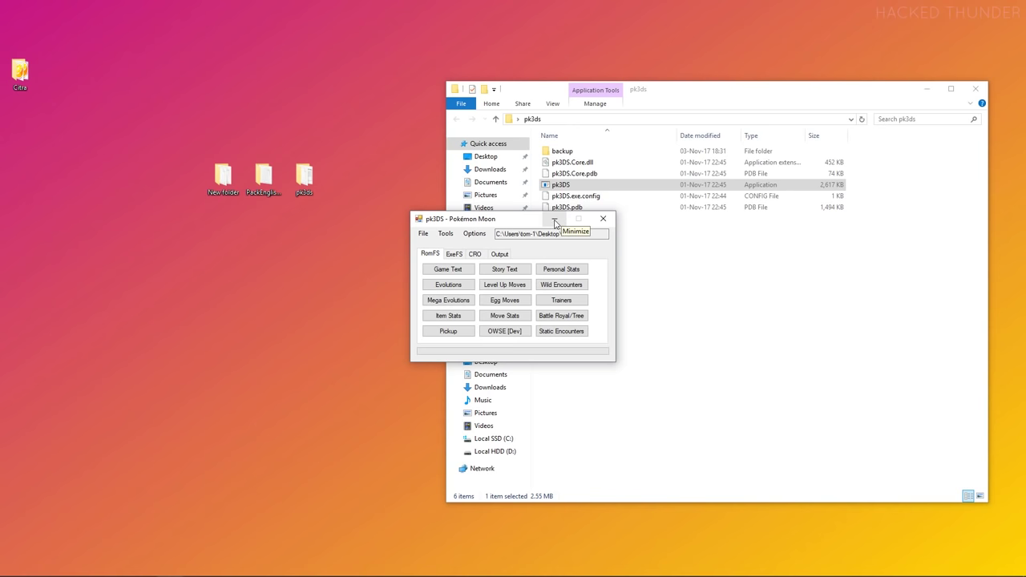
# - Minimize pk3DS and its folder, select ExtractedRomFS in the desktop New folder, and open PackHack inside PackEnglishV9
pyautogui.click(555, 223)
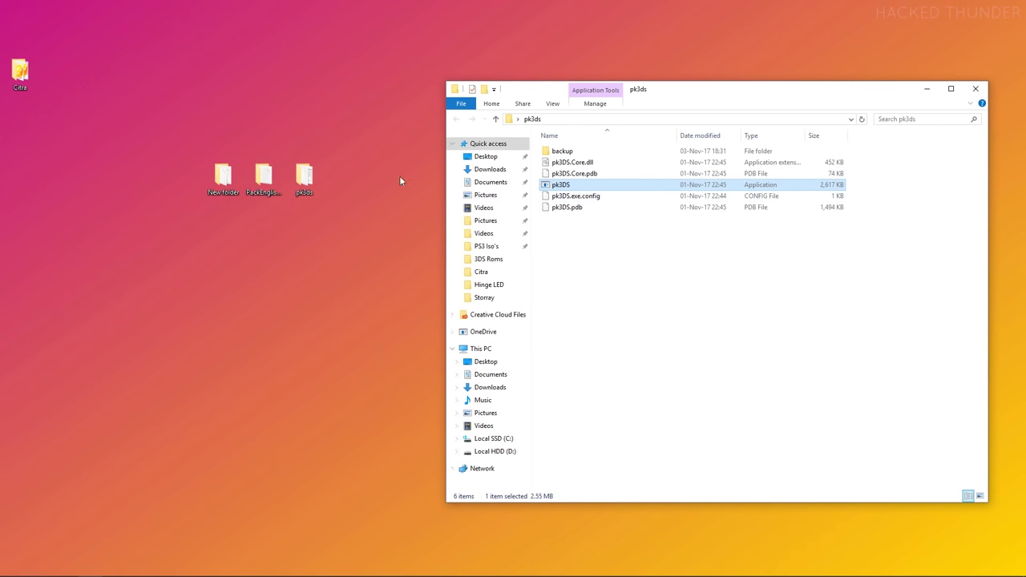
pyautogui.click(927, 89)
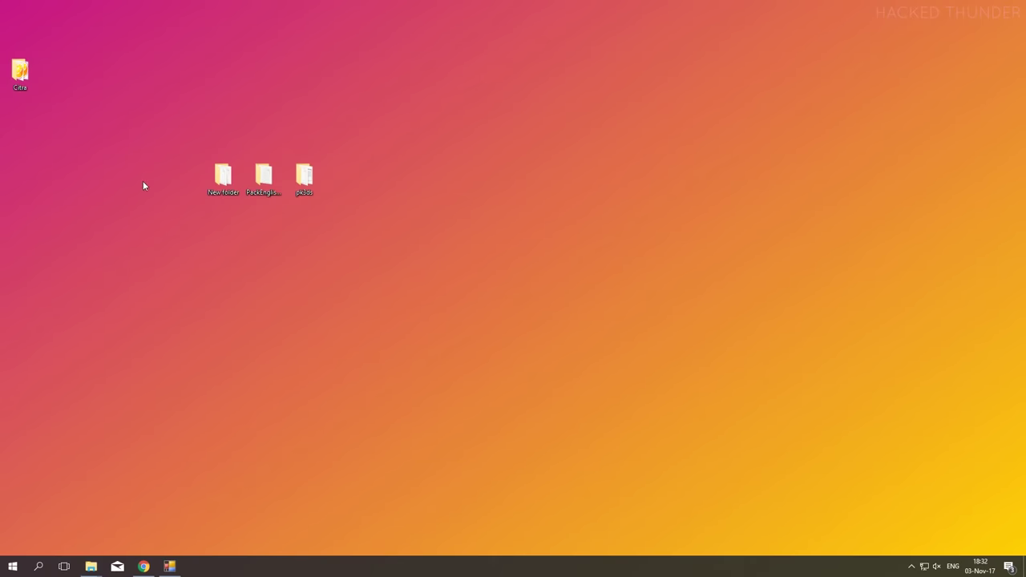
pyautogui.doubleClick(227, 179)
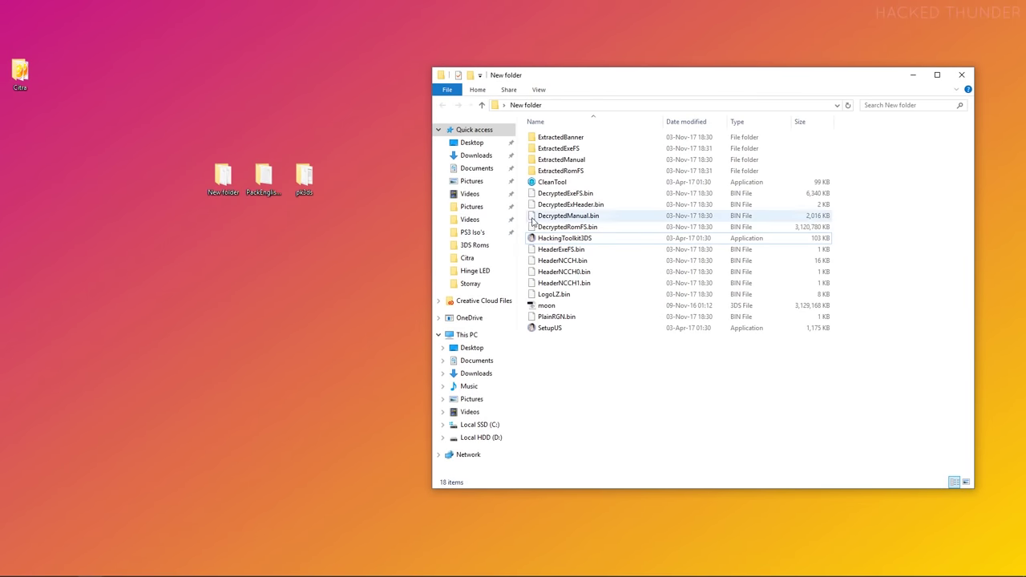
pyautogui.click(577, 172)
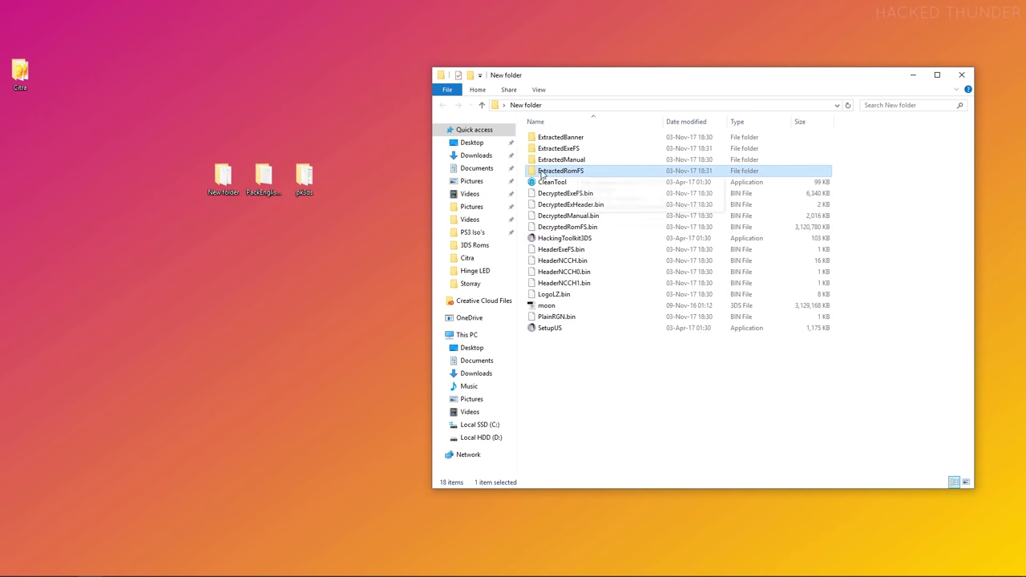
pyautogui.doubleClick(263, 178)
pyautogui.doubleClick(579, 166)
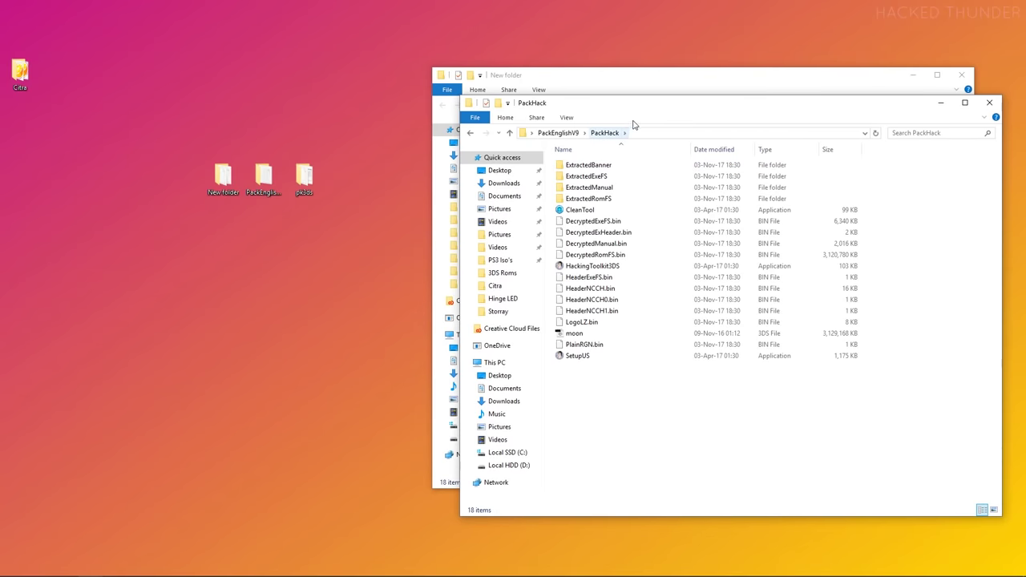
# - Place the PackHack and New folder windows side by side and move the edited ExtractedRomFS into PackHack, replacing the files with the same names
pyautogui.moveTo(671, 108); pyautogui.dragTo(145, 107)
pyautogui.moveTo(573, 82); pyautogui.dragTo(737, 87)
pyautogui.moveTo(367, 109); pyautogui.dragTo(469, 90)
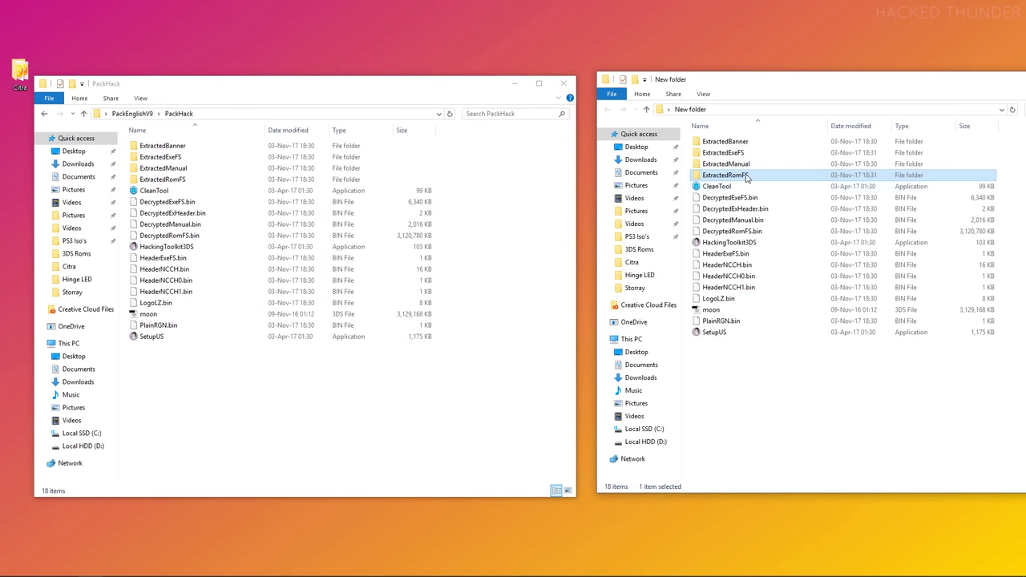
pyautogui.rightClick(613, 267)
pyautogui.click(807, 361)
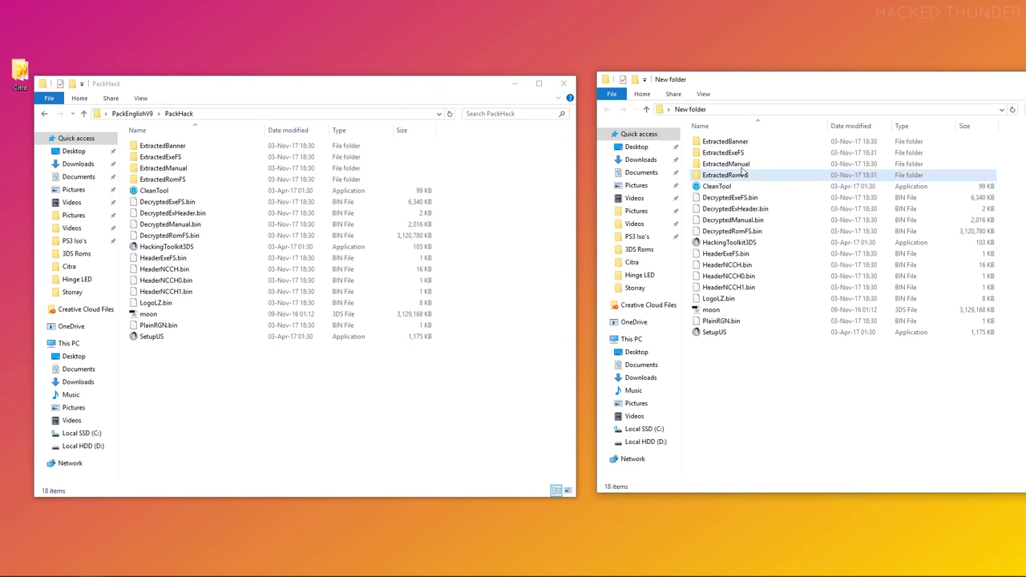
pyautogui.moveTo(746, 178); pyautogui.dragTo(224, 392)
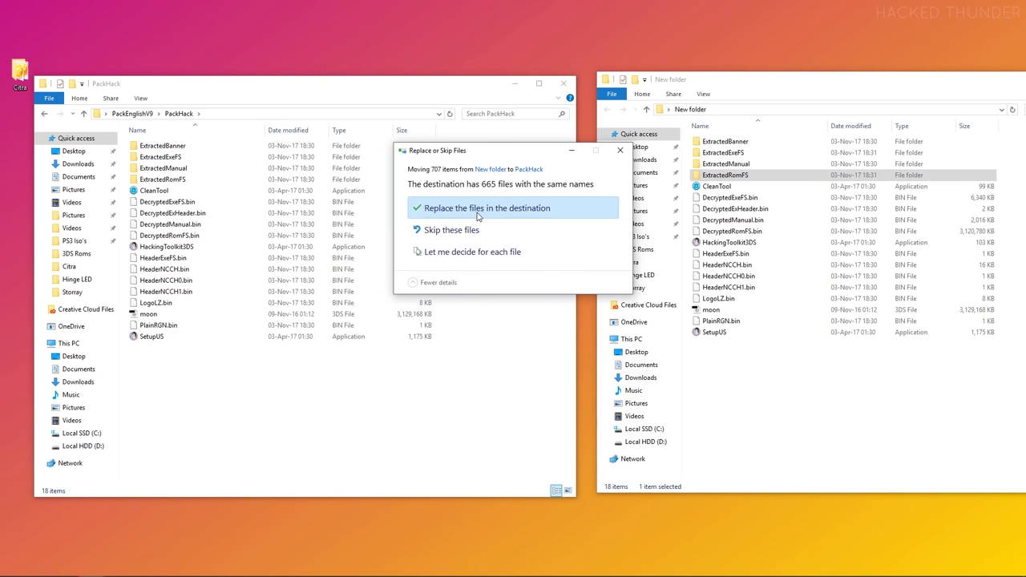
pyautogui.click(472, 215)
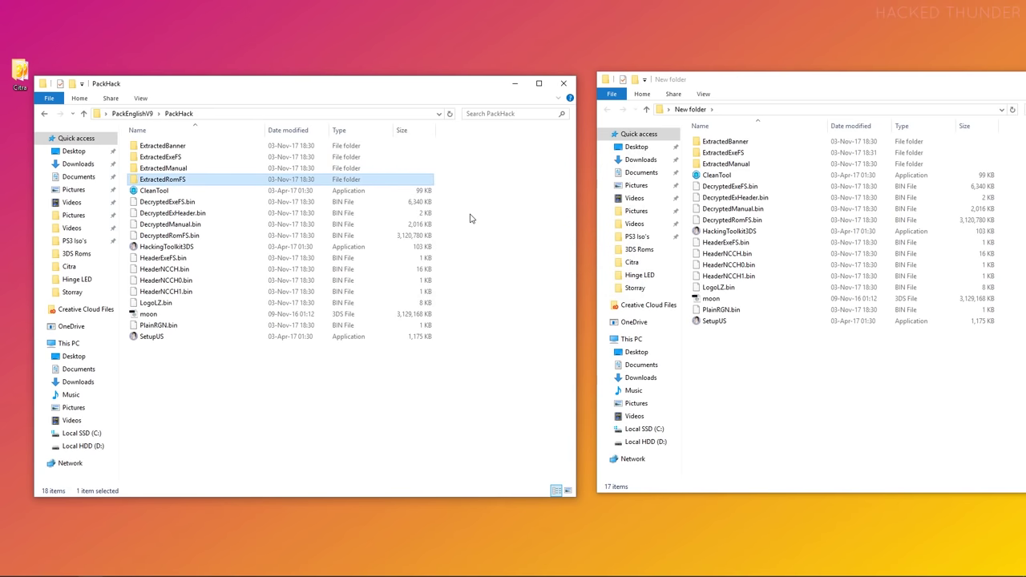
# - Close the New folder window and move the PackHack window to the middle of the desktop
pyautogui.moveTo(848, 83); pyautogui.dragTo(644, 85)
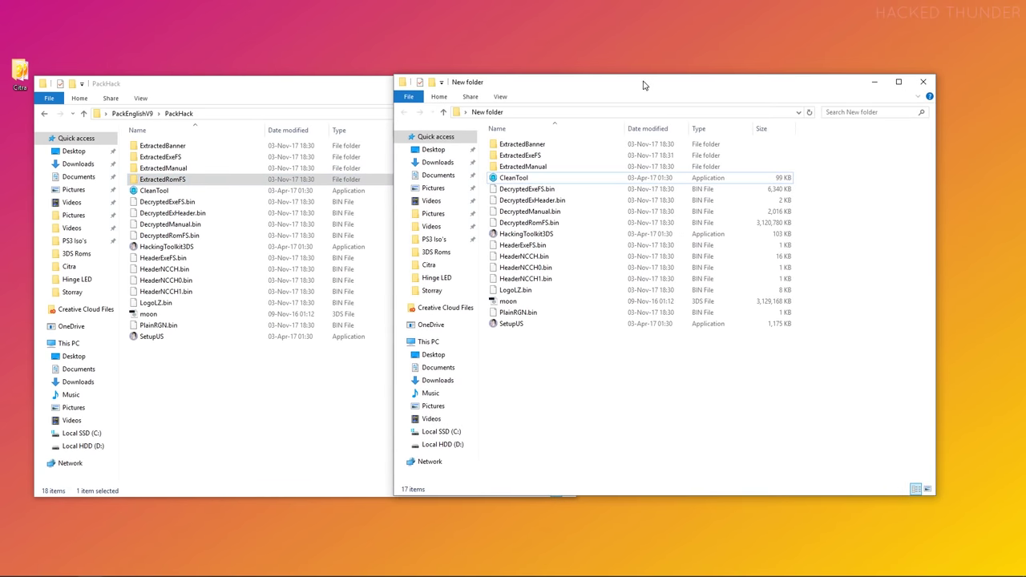
pyautogui.click(920, 83)
pyautogui.moveTo(316, 89); pyautogui.dragTo(554, 87)
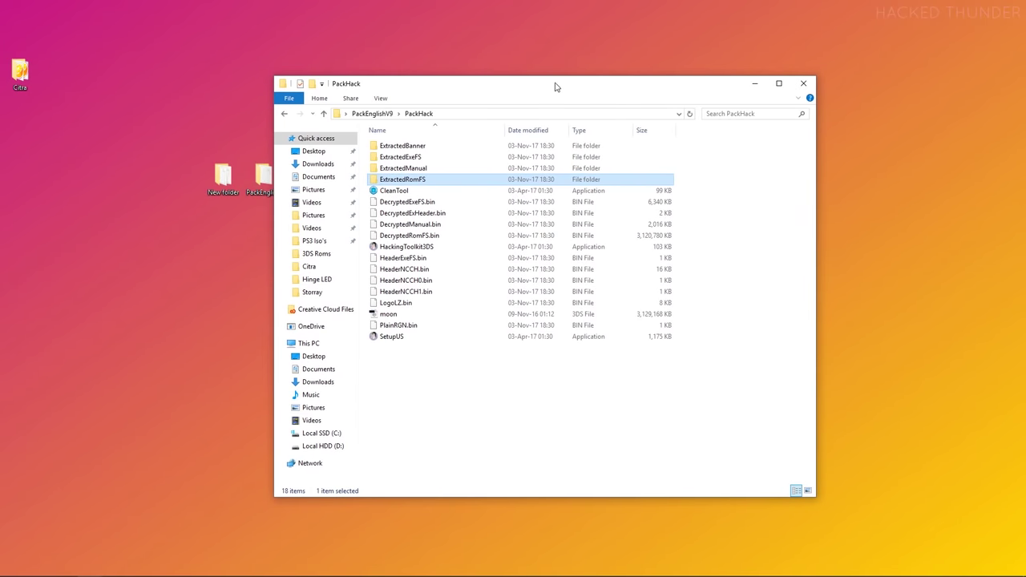
# - Rebuild the .3DS file in HackingToolkit3DS using option R and the output filename moonrandom, and close the toolkit when the rebuild finishes
pyautogui.doubleClick(425, 246)
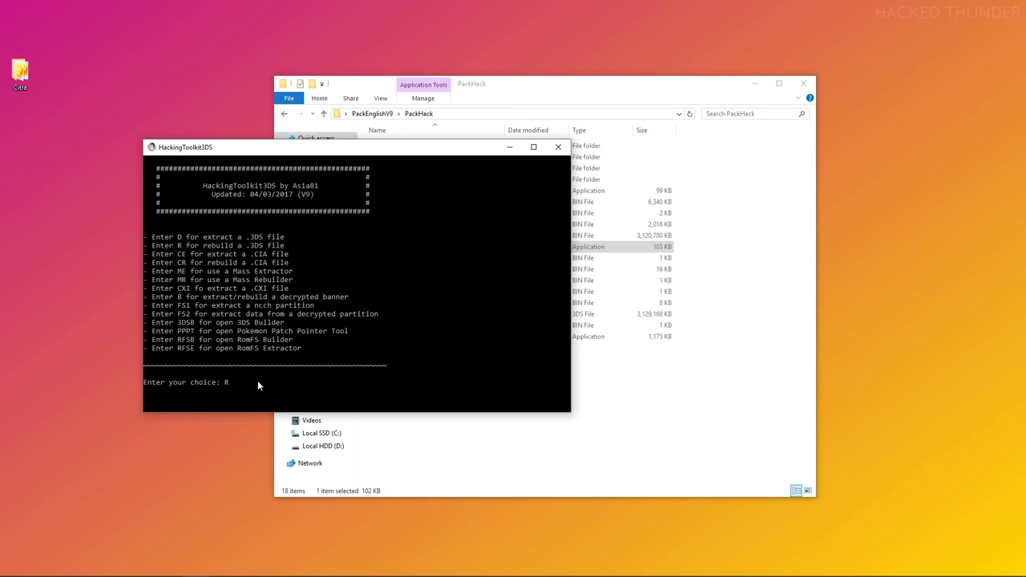
pyautogui.press('Return')
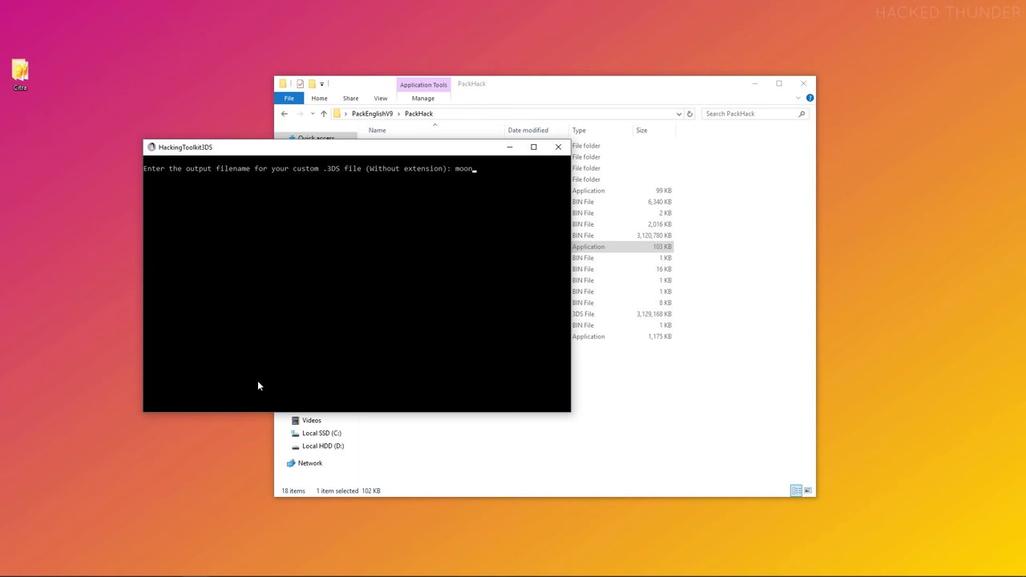
pyautogui.press('Return')
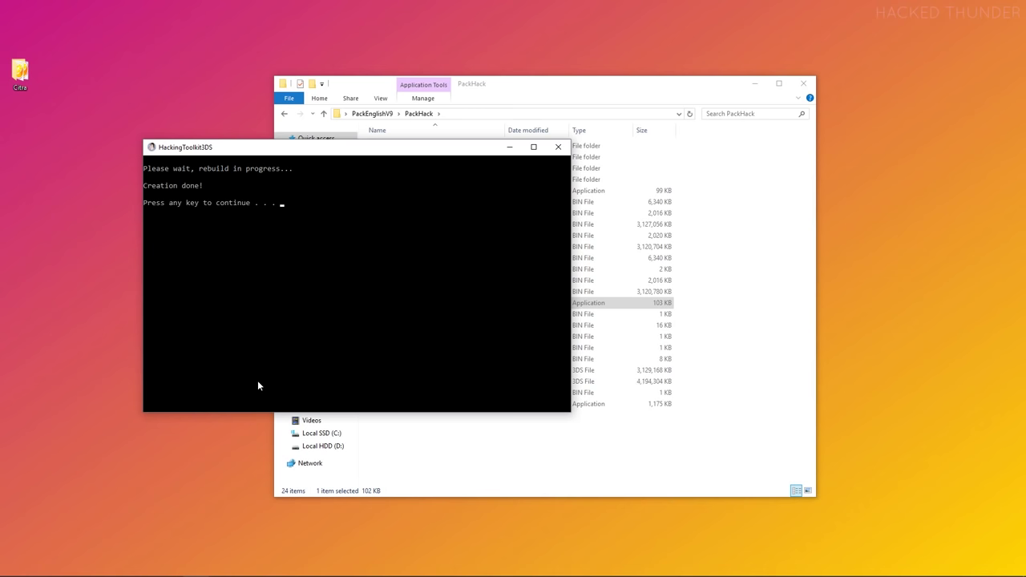
pyautogui.press('Return')
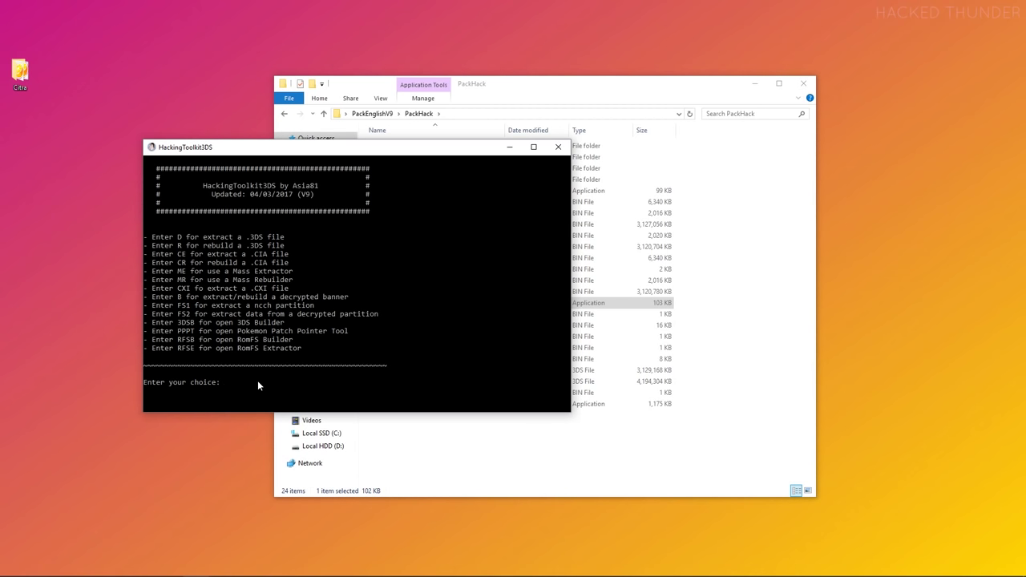
pyautogui.click(558, 146)
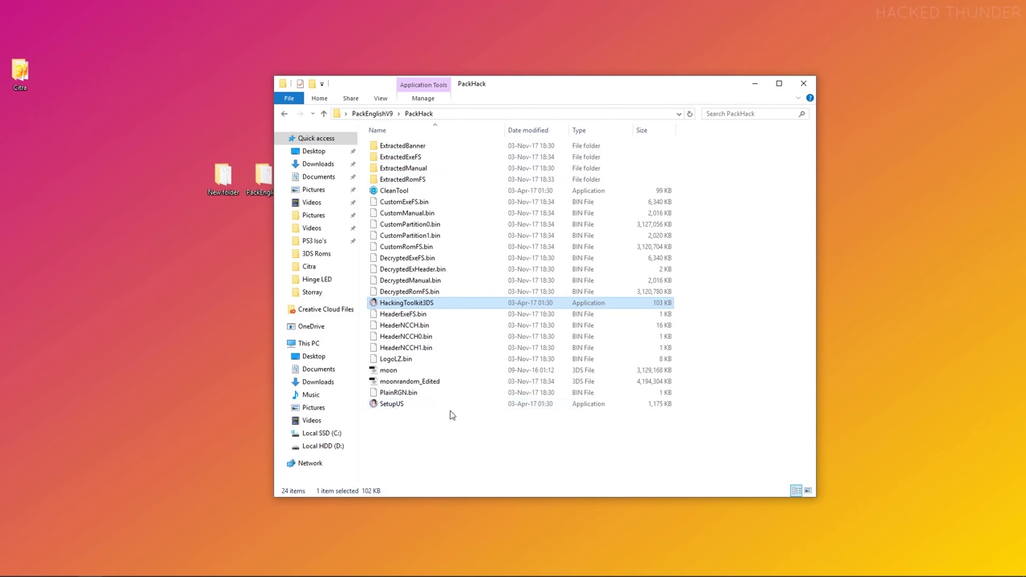
# - Move the moonrandom_Edited 3DS file from PackHack to the desktop and minimize the folder window
pyautogui.click(430, 382)
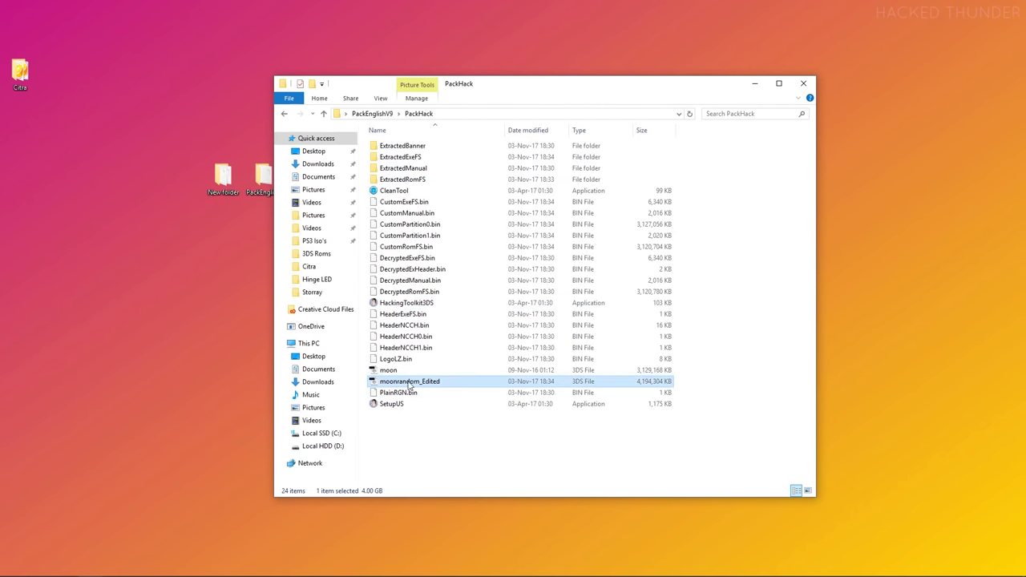
pyautogui.moveTo(419, 390); pyautogui.dragTo(182, 341)
pyautogui.click(755, 83)
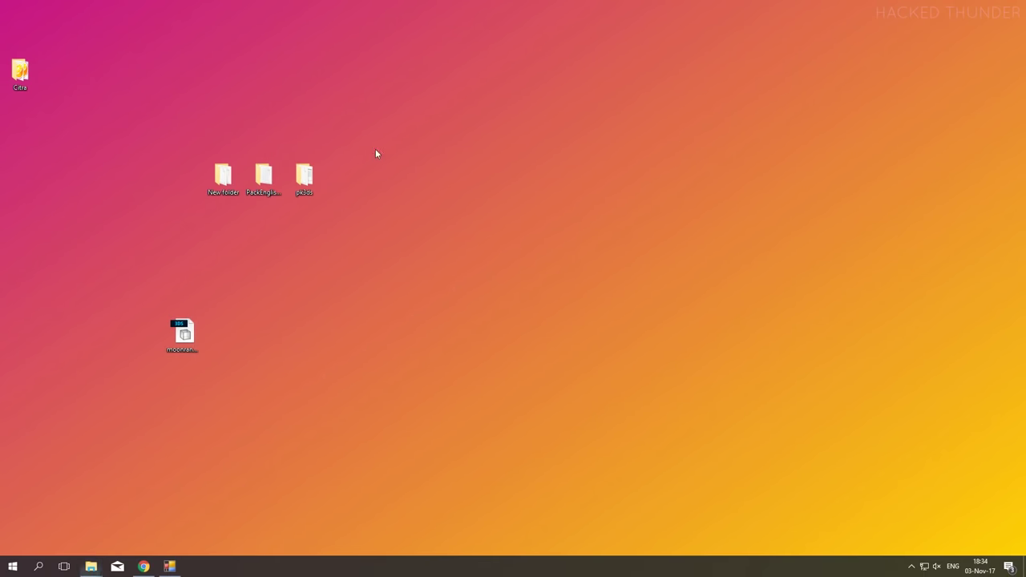
# - Launch Citra from its desktop folder and choose moonrandom_Edited on the Desktop as the file to load
pyautogui.doubleClick(20, 80)
pyautogui.doubleClick(426, 194)
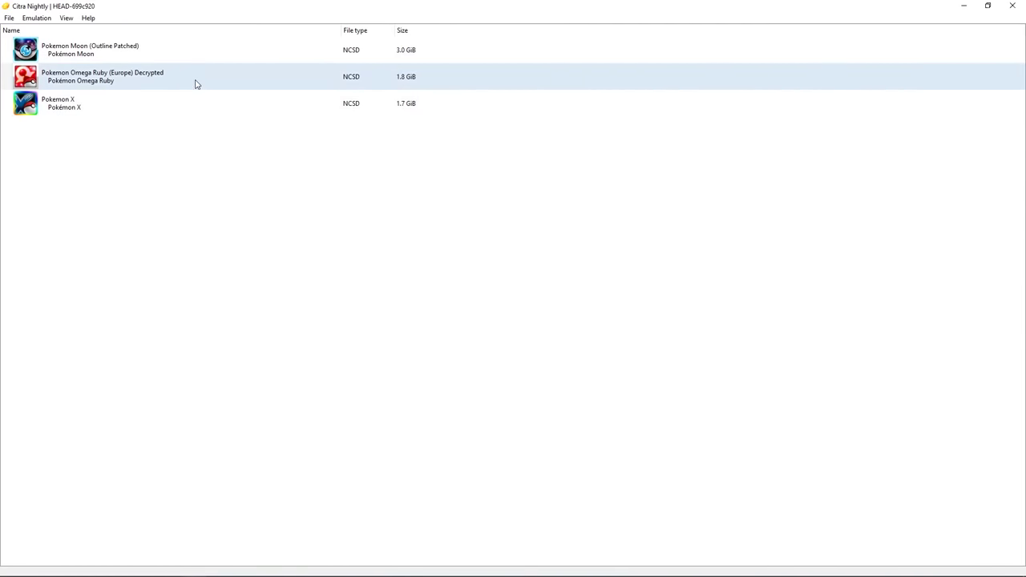
pyautogui.click(9, 18)
pyautogui.click(44, 30)
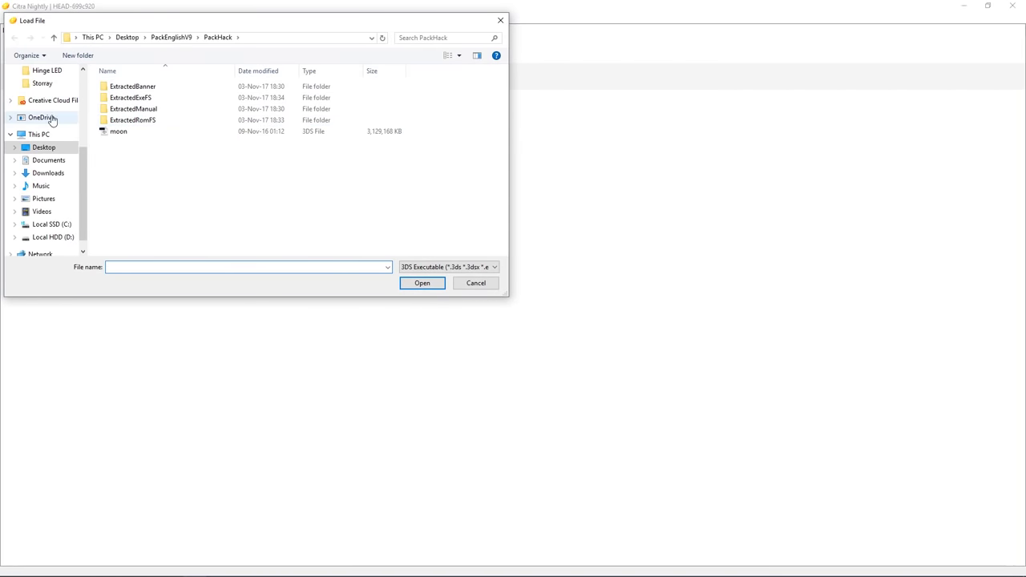
pyautogui.click(40, 147)
pyautogui.click(142, 133)
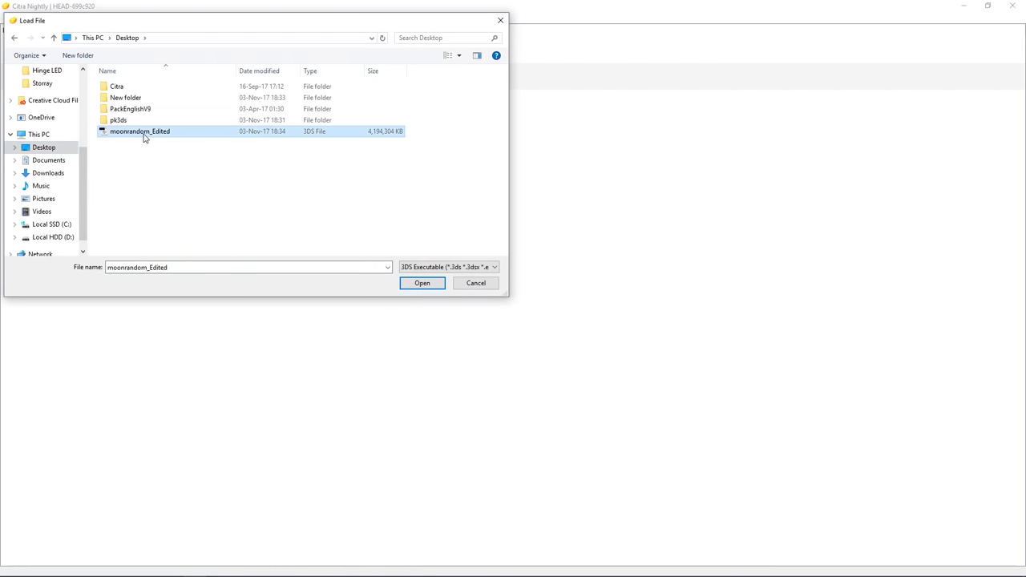